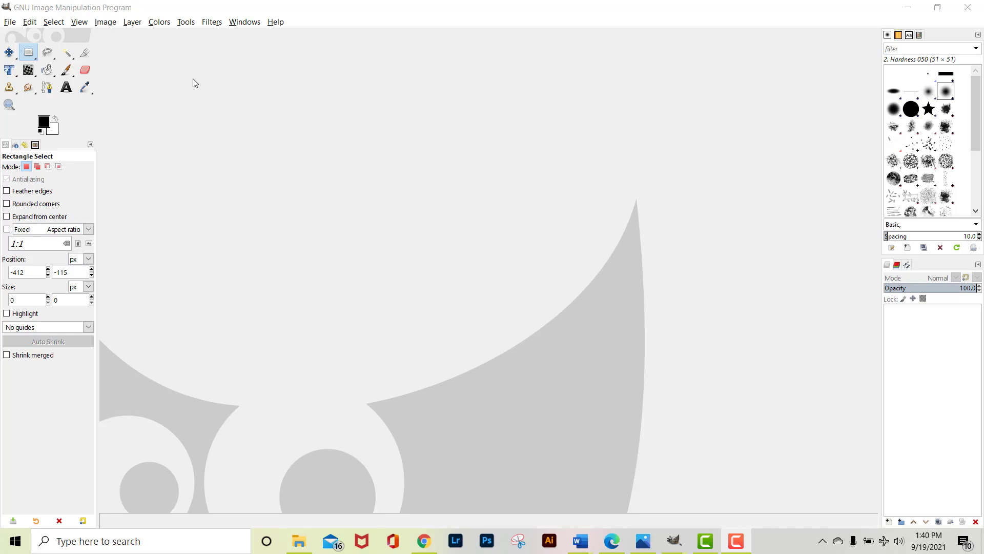
Step: Create a new 400 × 400 px image at 300 ppi in RGB color, filled with transparency
left_click(10, 23)
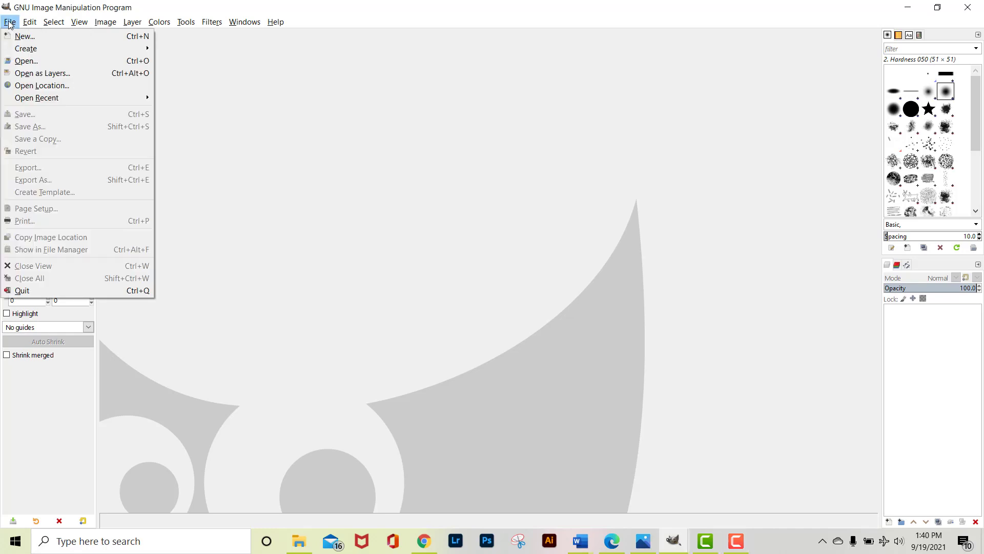
left_click(17, 37)
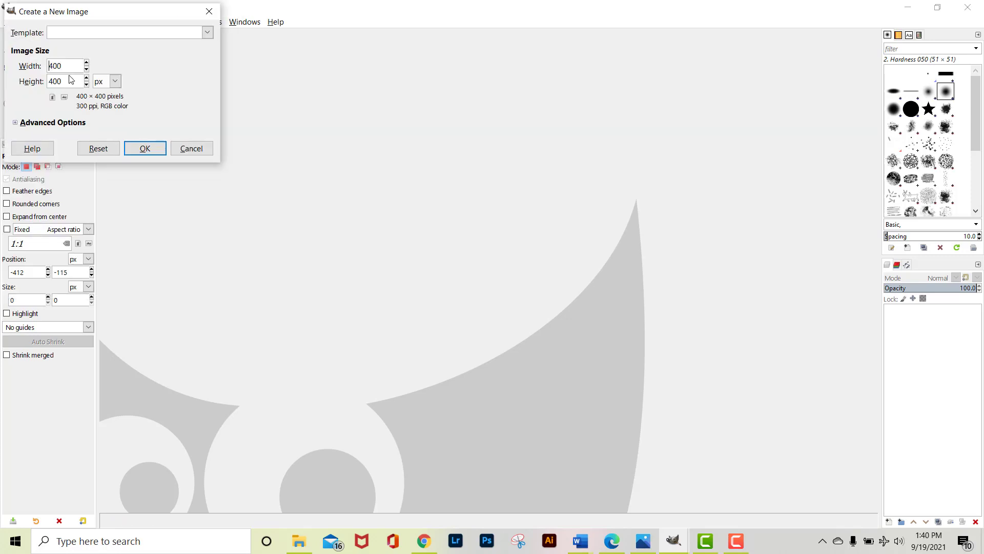
left_click(58, 123)
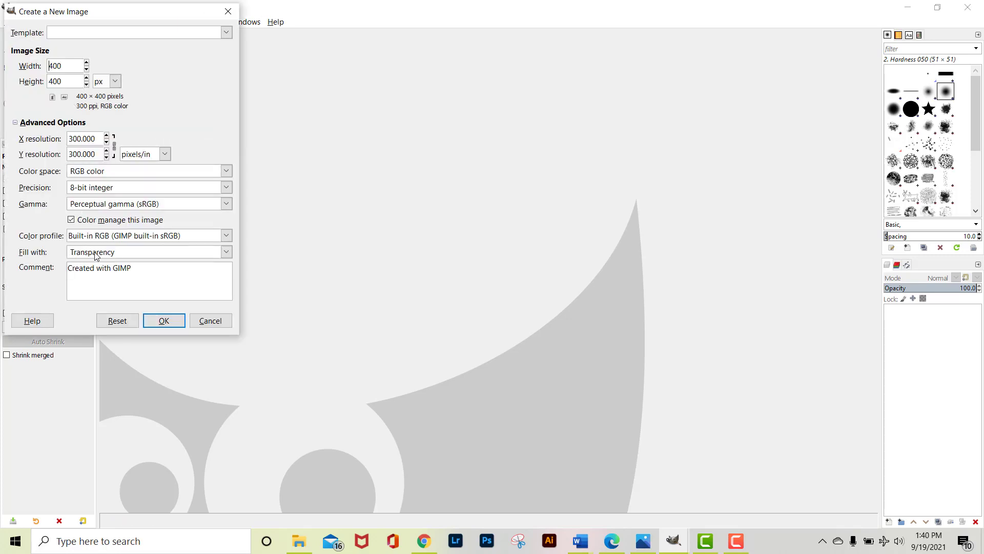
left_click(167, 324)
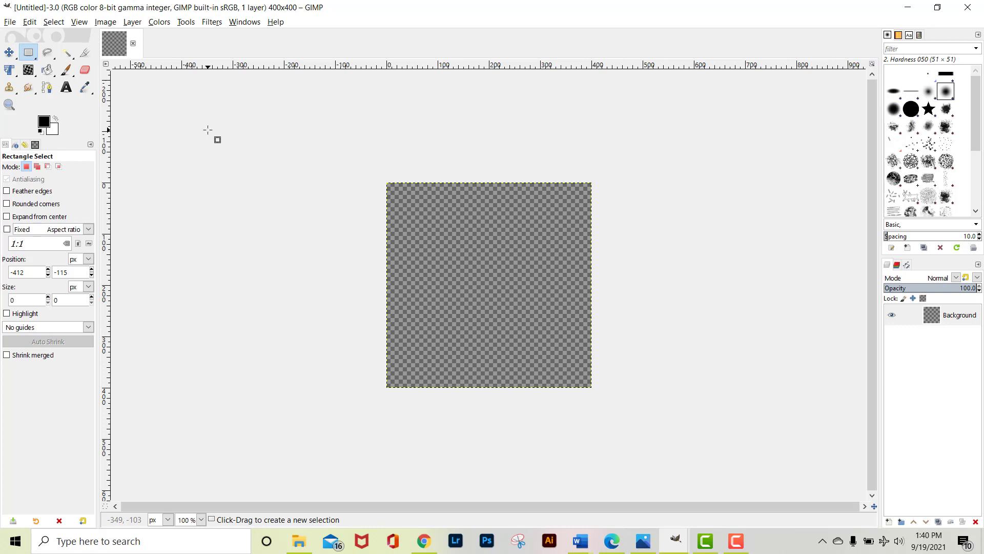
Step: Make a circular Ellipse Select selection filling the whole canvas and shrink it by 20 px
left_click(35, 60)
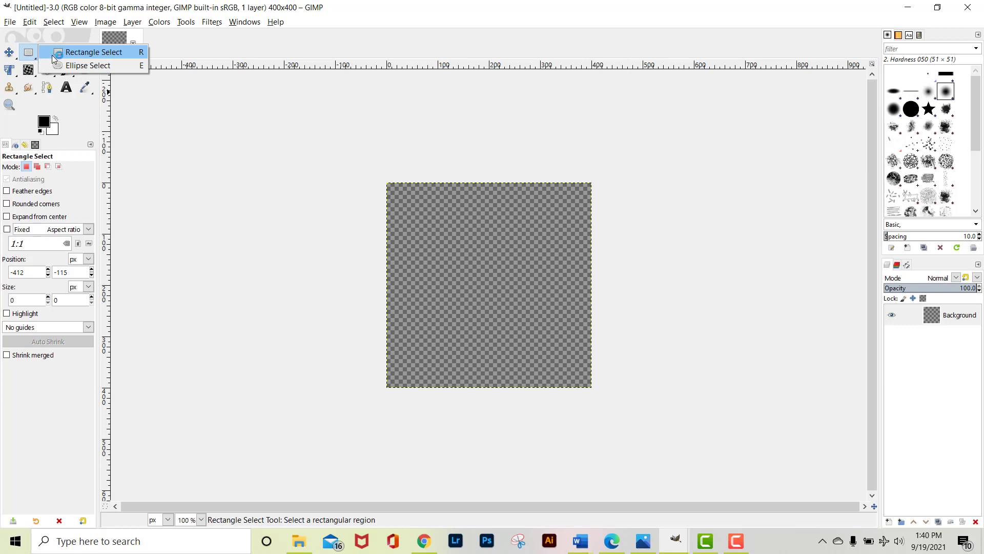
left_click(81, 65)
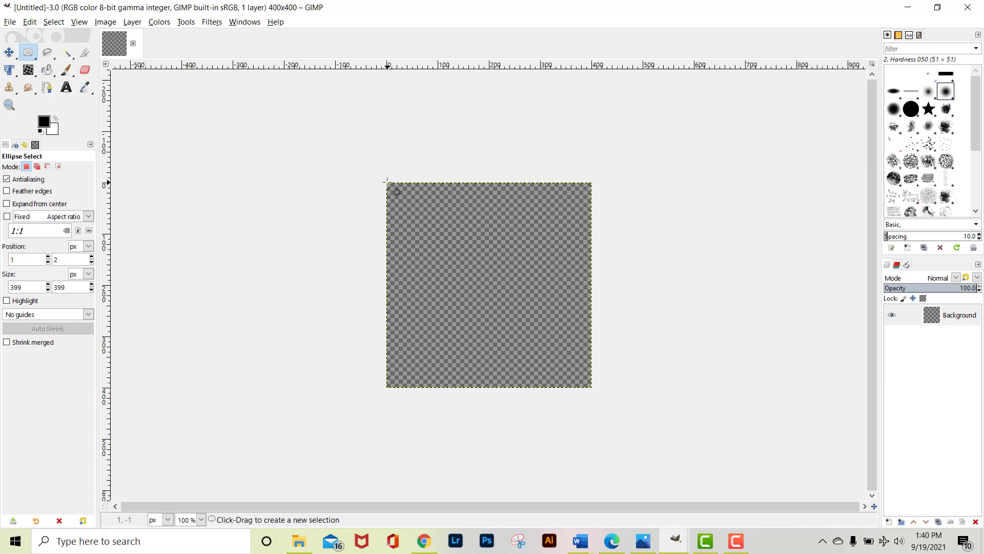
mouse_move(387, 182)
left_mouse_down()
mouse_move(390, 210)
mouse_move(524, 345)
mouse_move(588, 386)
left_mouse_up()
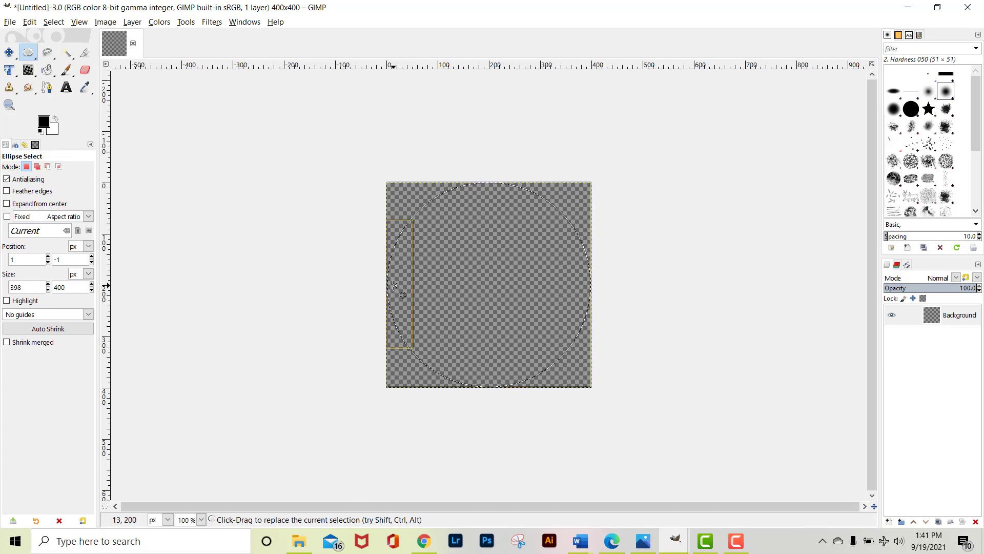
left_click(51, 23)
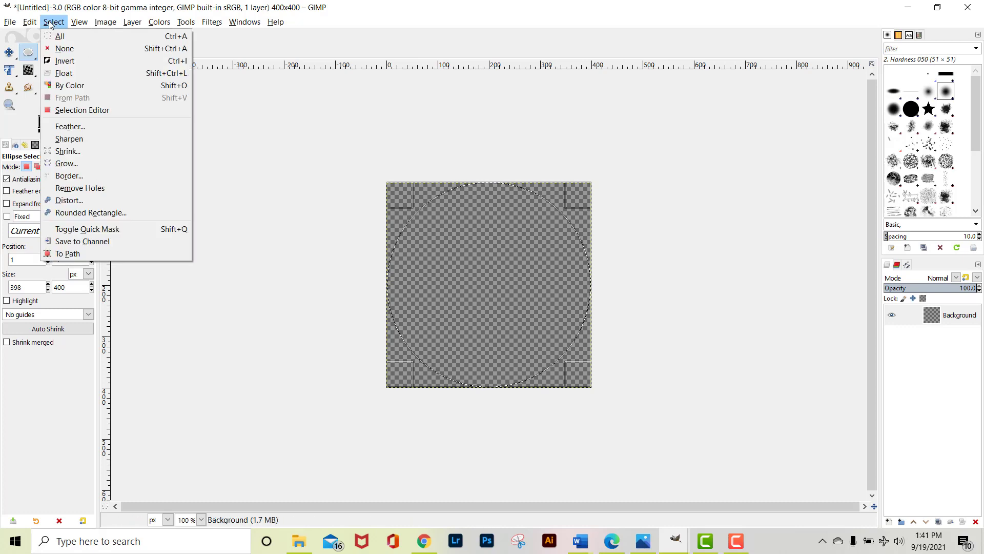
left_click(77, 151)
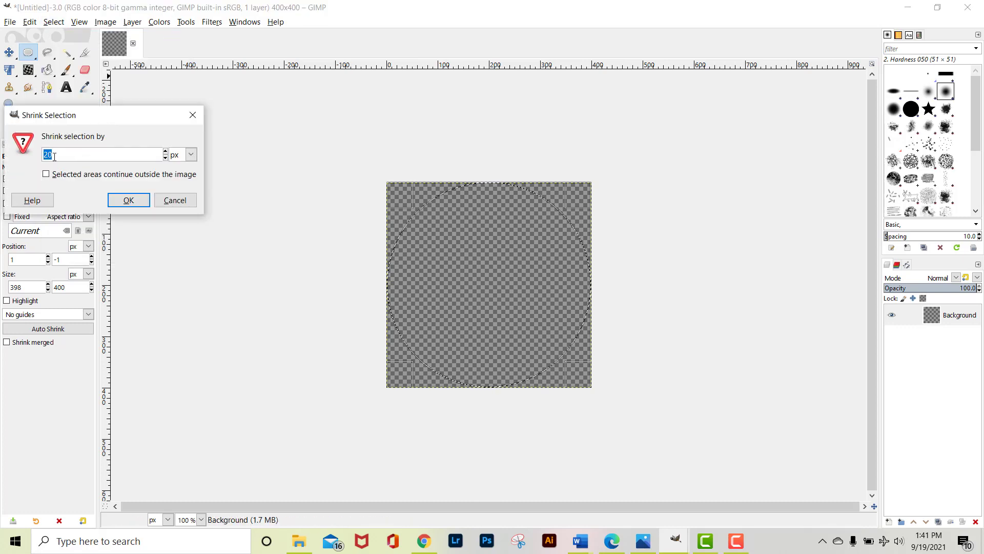
left_click(129, 200)
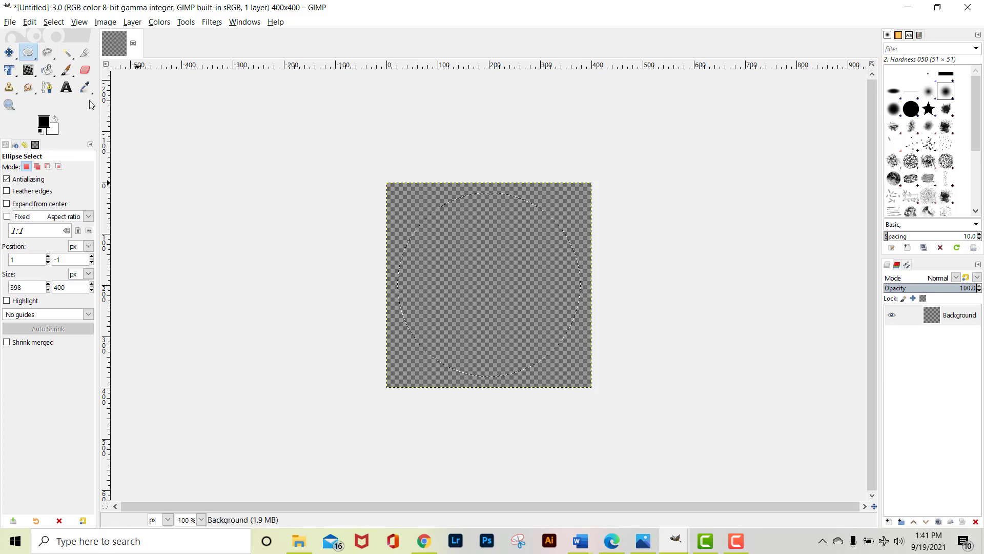
Step: Set up the Gradient tool with the FG to BG (RGB) gradient, Radial shape and reversed direction
right_click(54, 76)
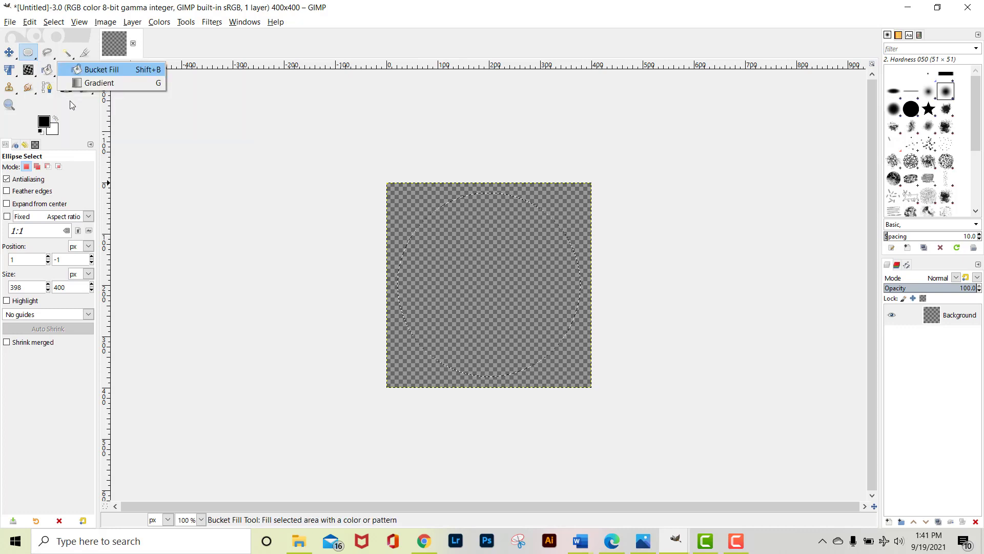
left_click(99, 83)
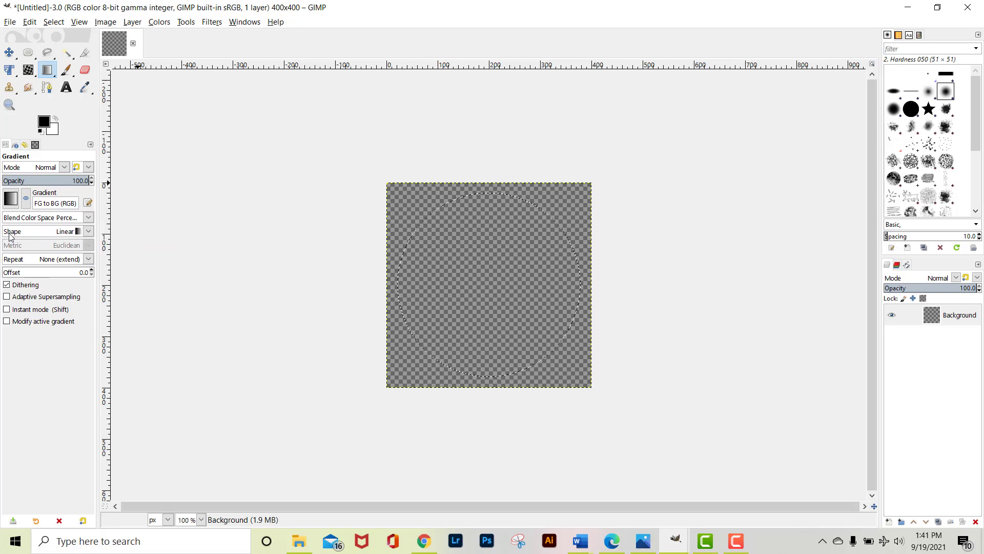
left_click(89, 234)
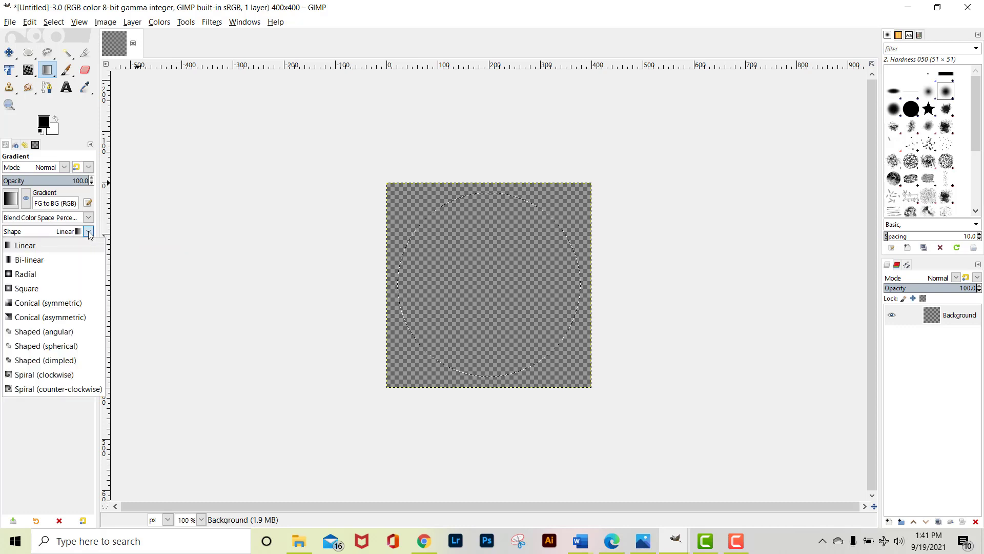
left_click(39, 275)
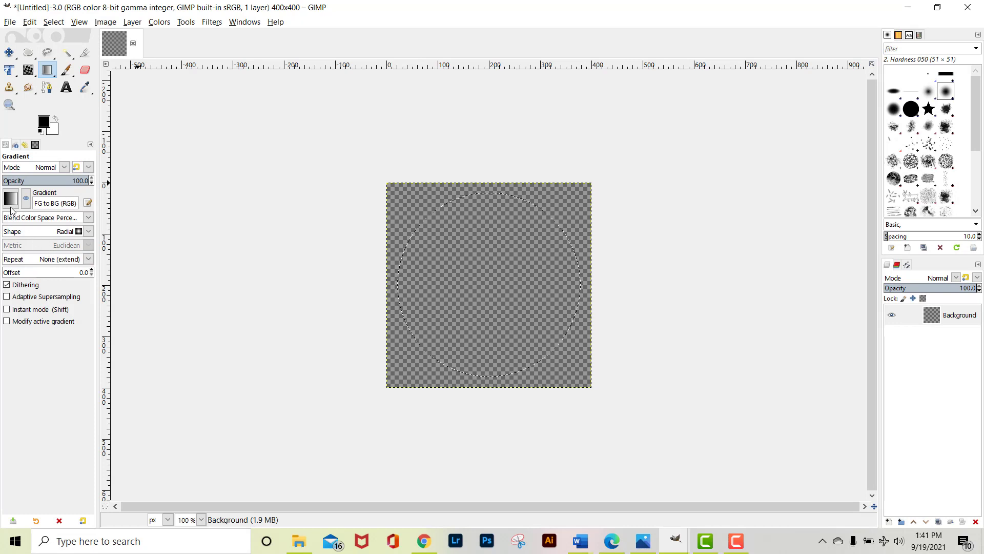
left_click(26, 200)
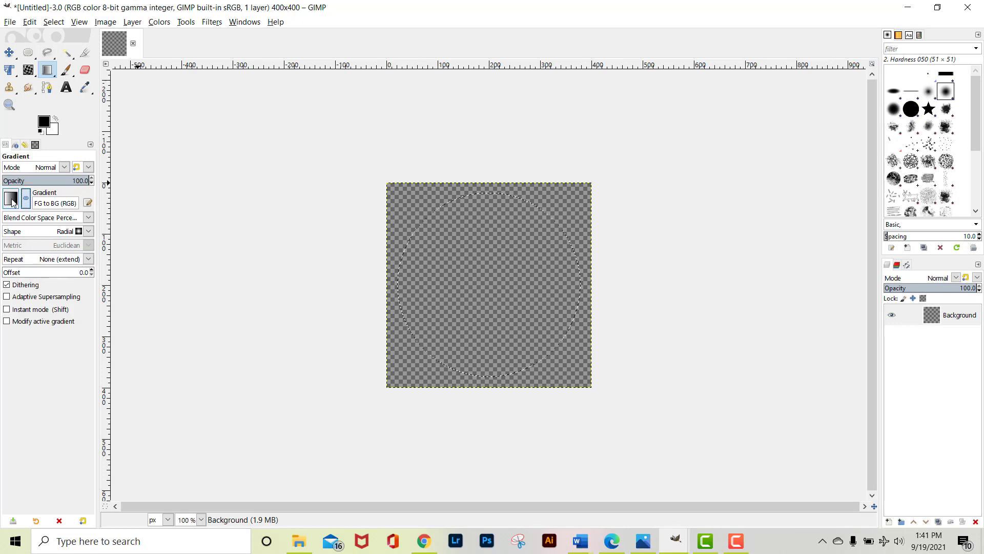
left_click(25, 200)
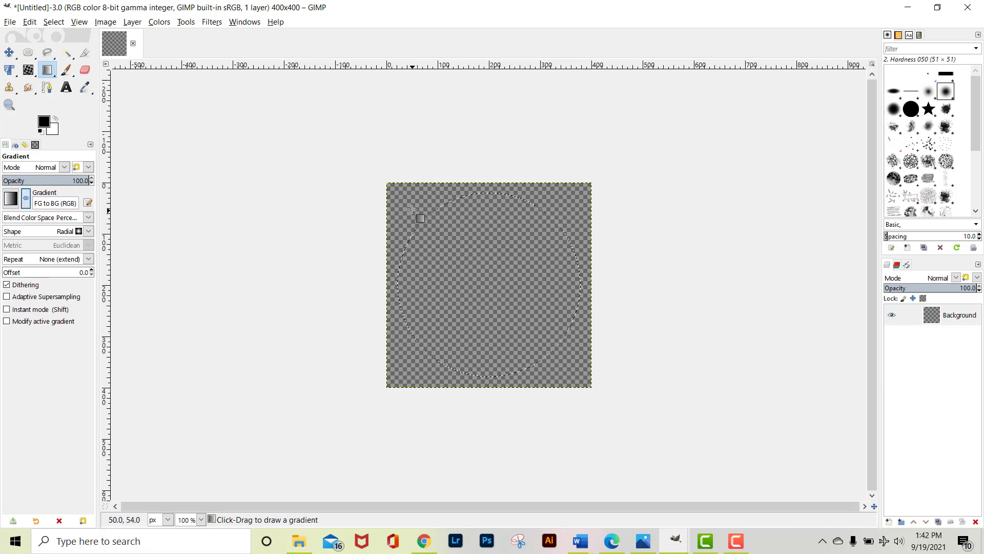
Step: Draw the gradient across the circle from its upper-left edge to about (337, 306) px at its lower right, and clear the selection
left_click(423, 220)
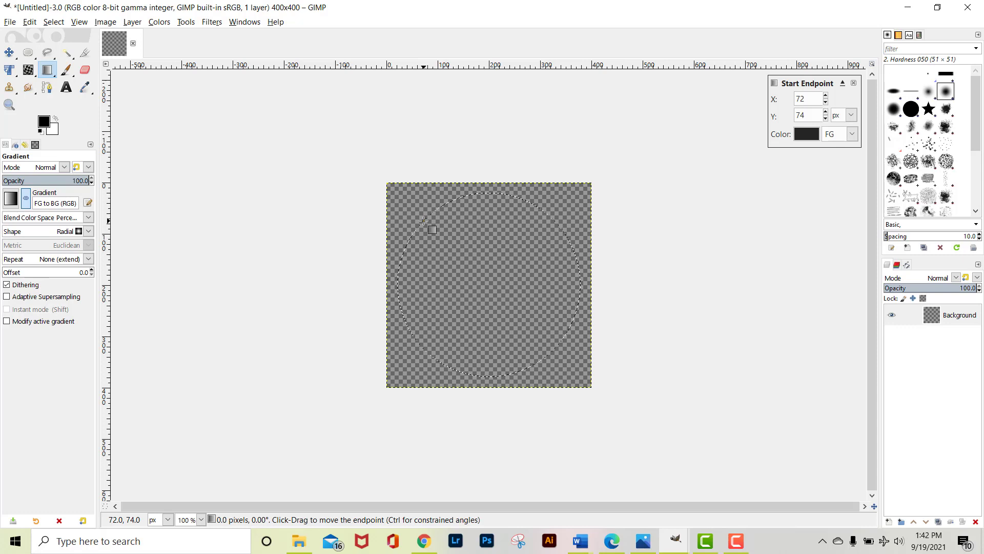
left_click_drag(423, 220, 560, 340)
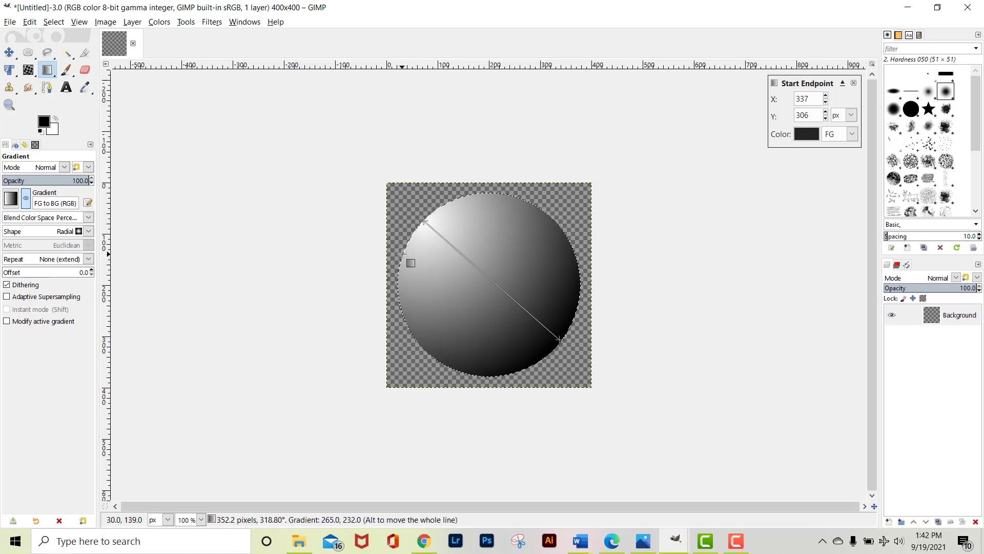
left_click(32, 58)
left_click(85, 52)
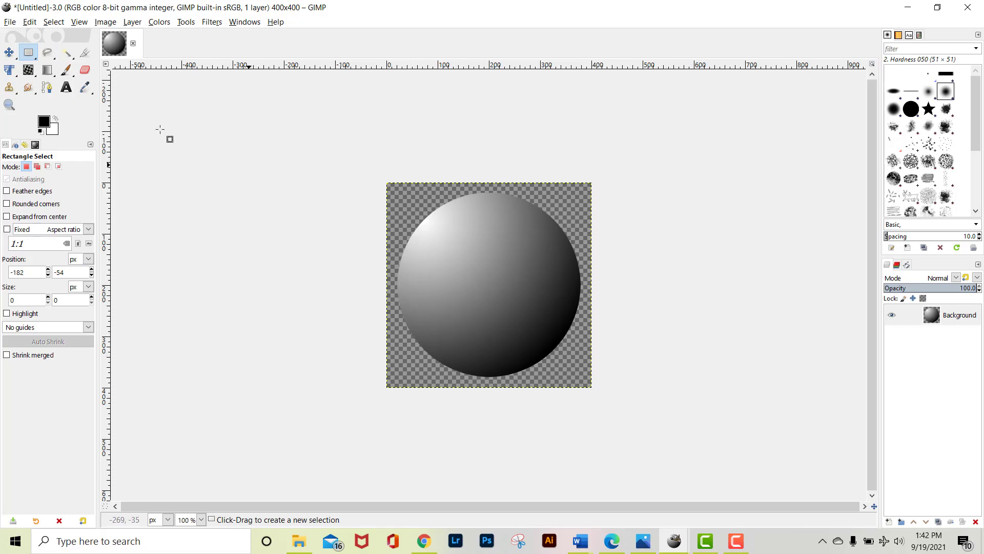
Step: Make another circular Ellipse Select selection over the full canvas and shrink it by 19 px to match the sphere's edge
left_click(28, 52)
left_click(55, 65)
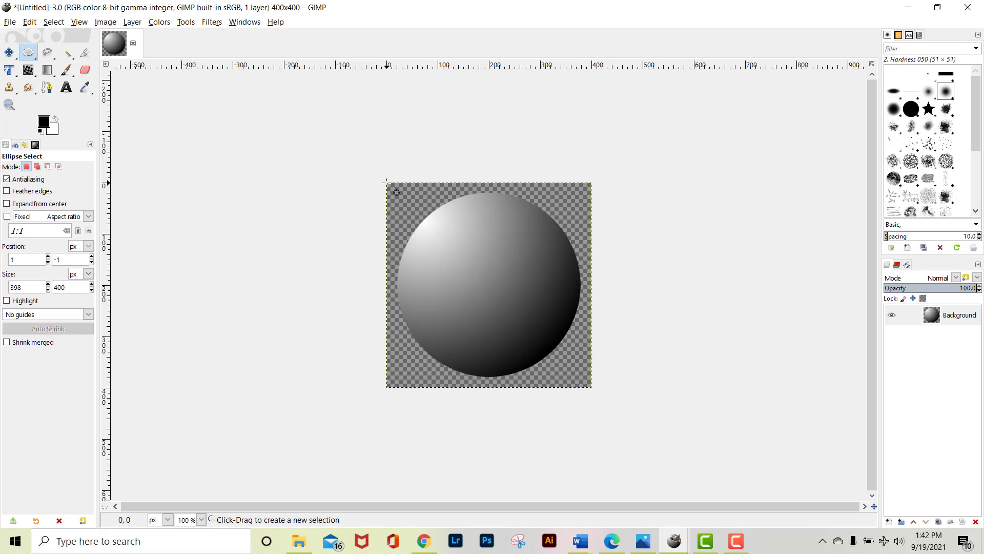
left_click_drag(386, 183, 592, 388)
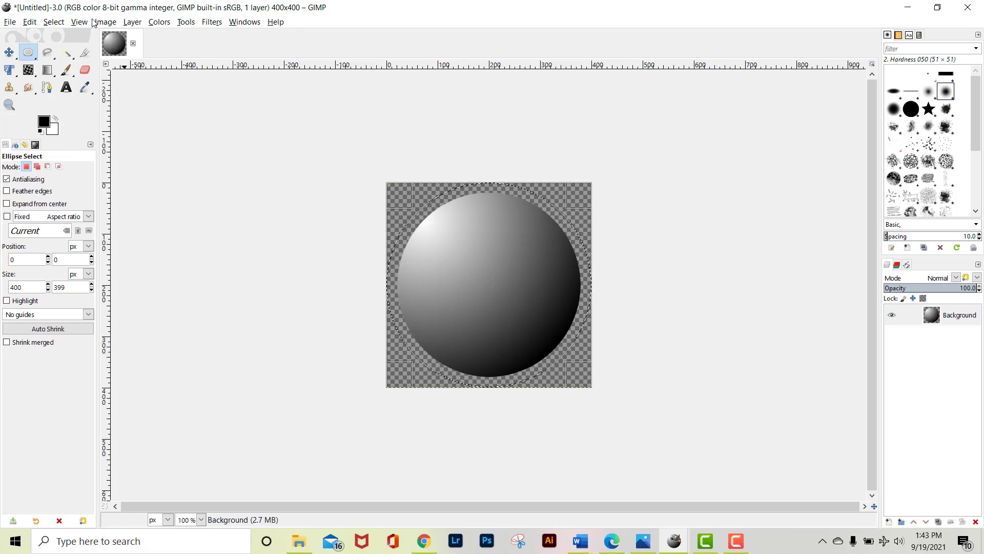
left_click(54, 22)
left_click(72, 152)
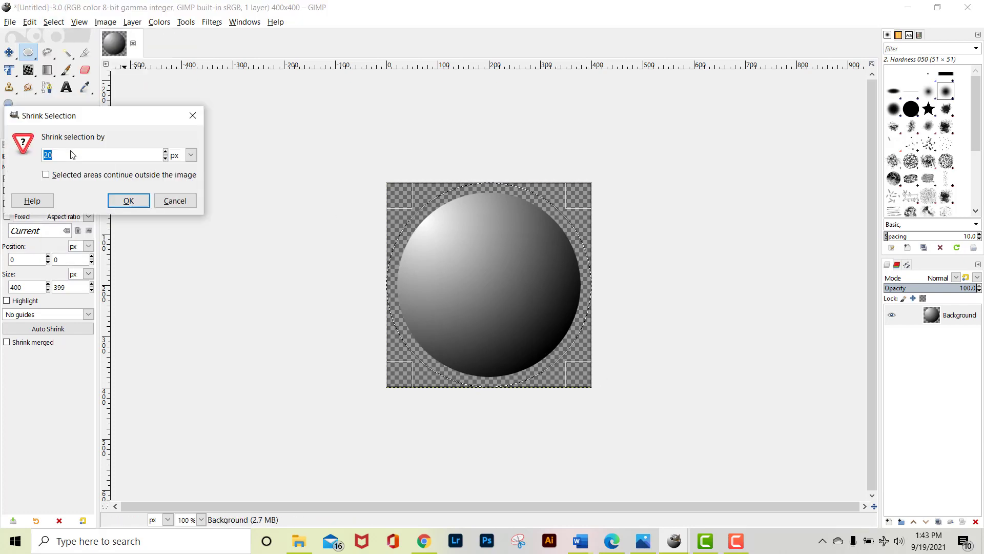
type("40")
left_click(128, 200)
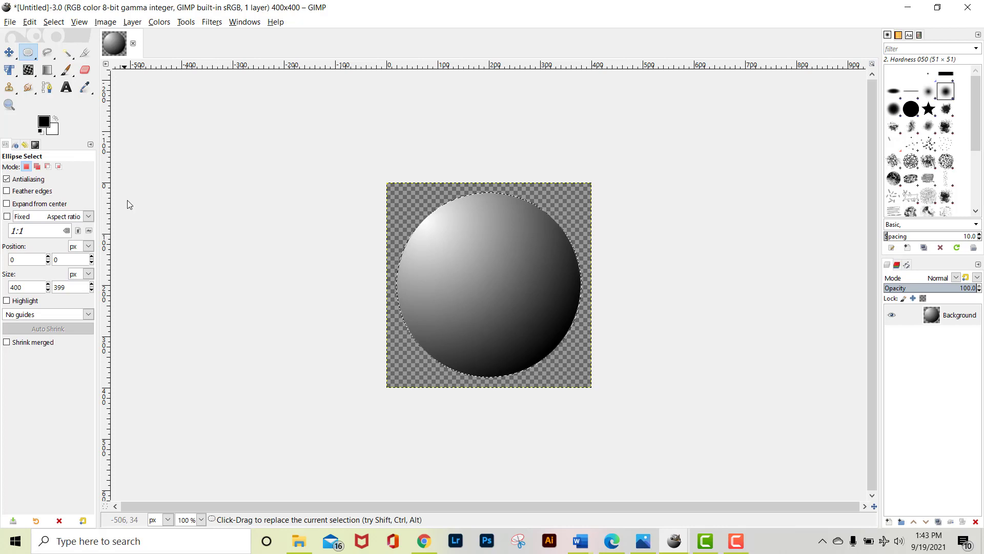
Step: Shrink the circular selection by a further 20 px to leave a ring around it
left_click(59, 24)
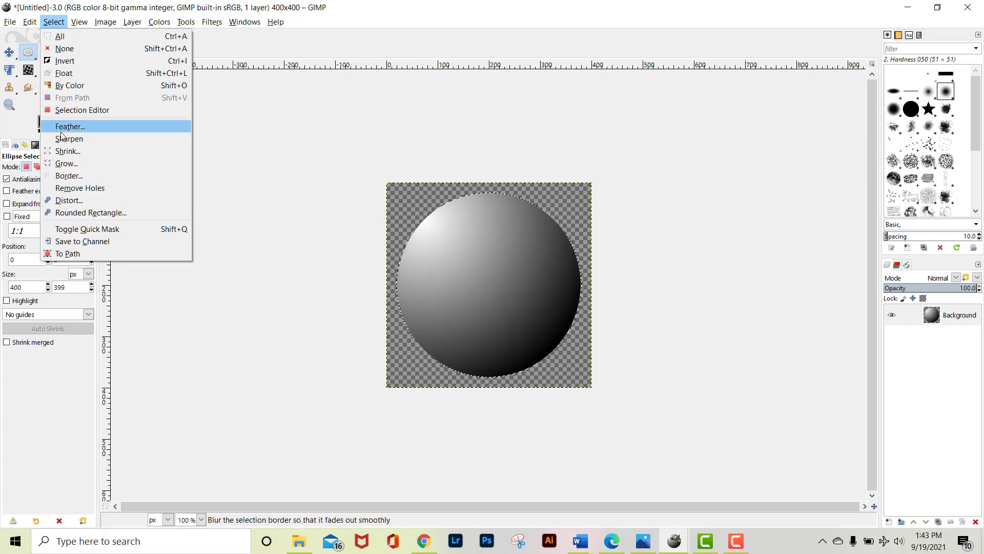
left_click(66, 151)
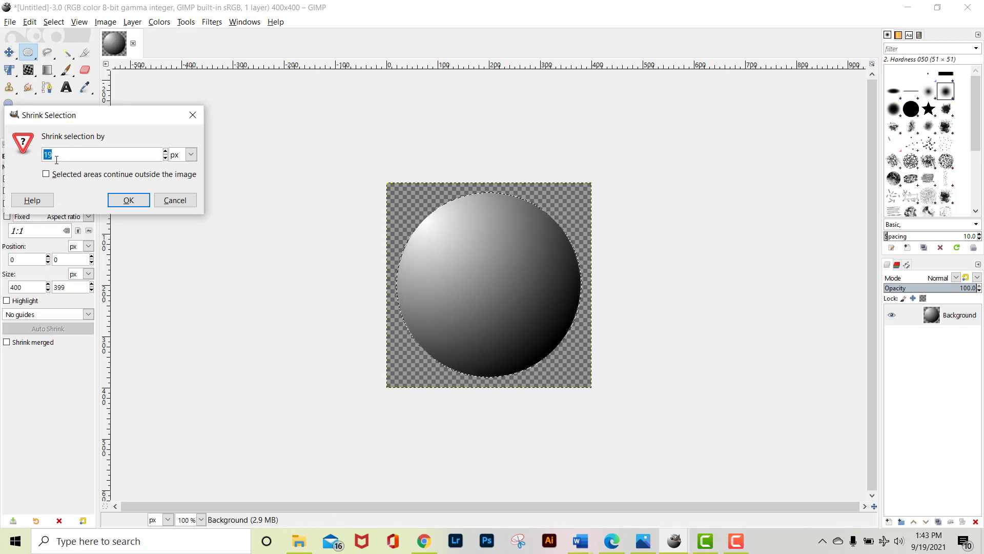
type("20")
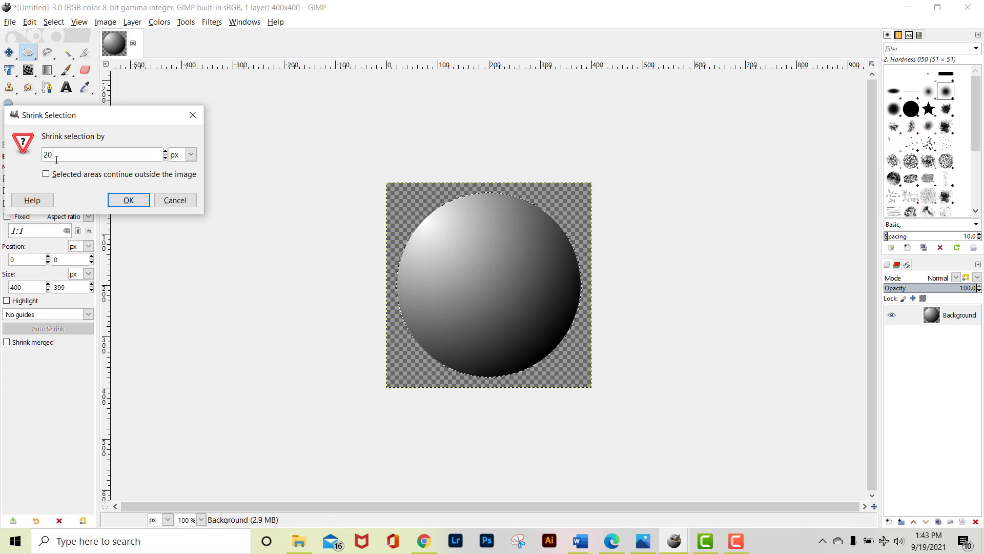
left_click(128, 200)
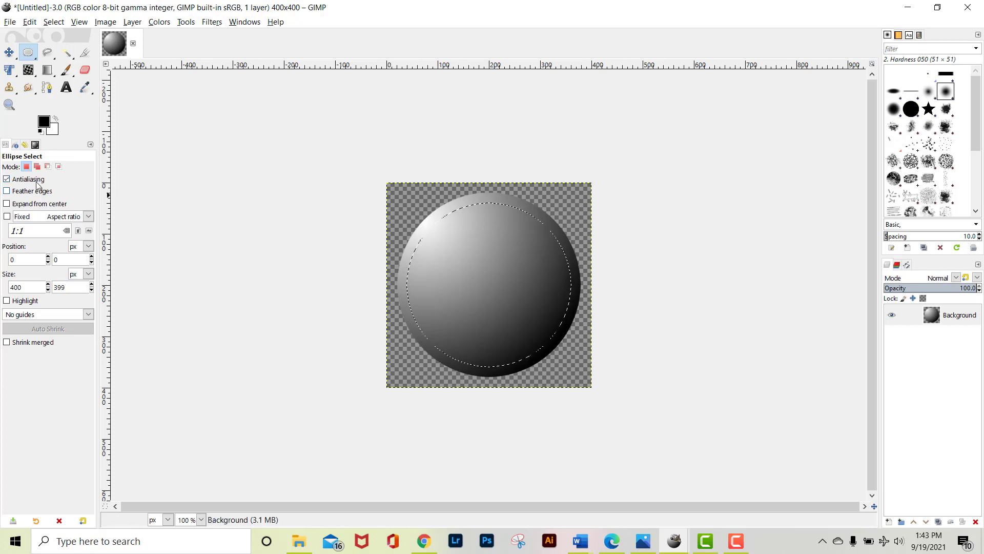
Step: Draw the reversed radial gradient inside the inner circle from its lower-right edge at about (319, 305) px to about (79, 89) px
left_click(29, 73)
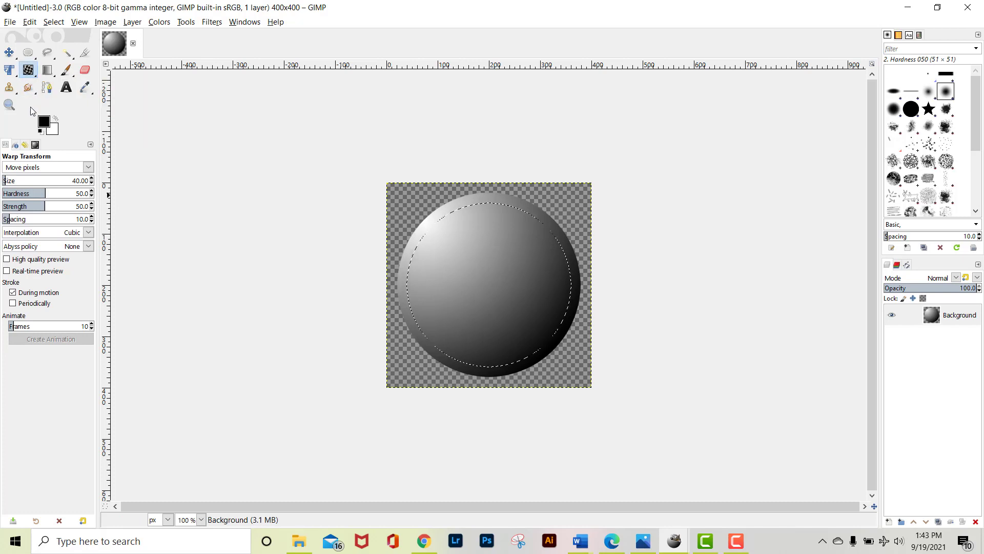
left_click(47, 70)
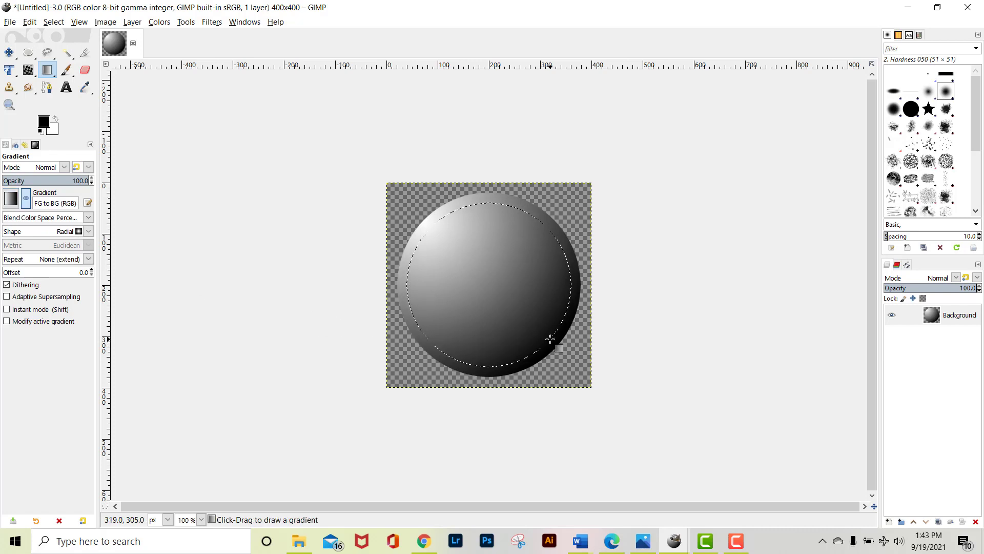
left_click_drag(550, 338, 427, 228)
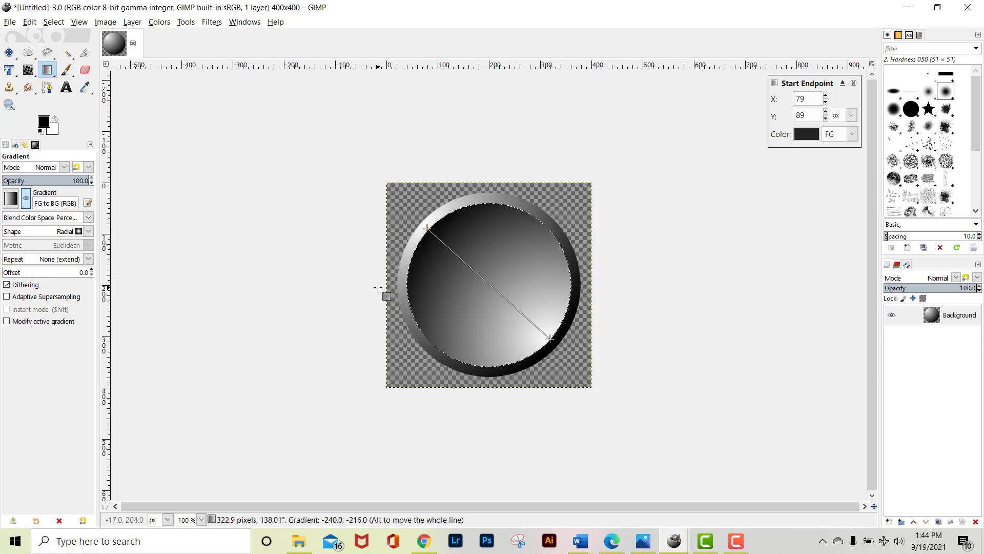
left_click(345, 283)
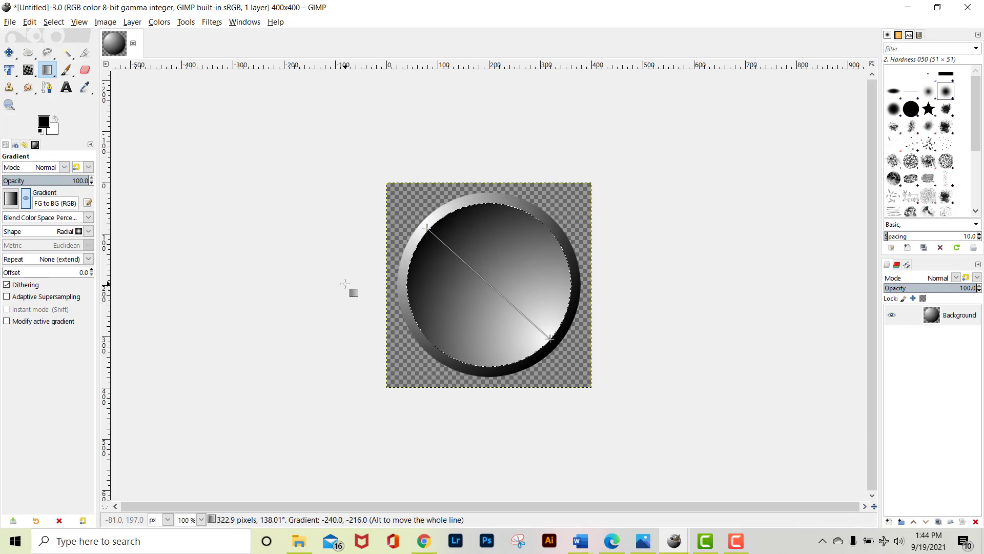
Step: Apply the inner gradient and clear the circular selection using the Rectangle Select tool
left_click(30, 53)
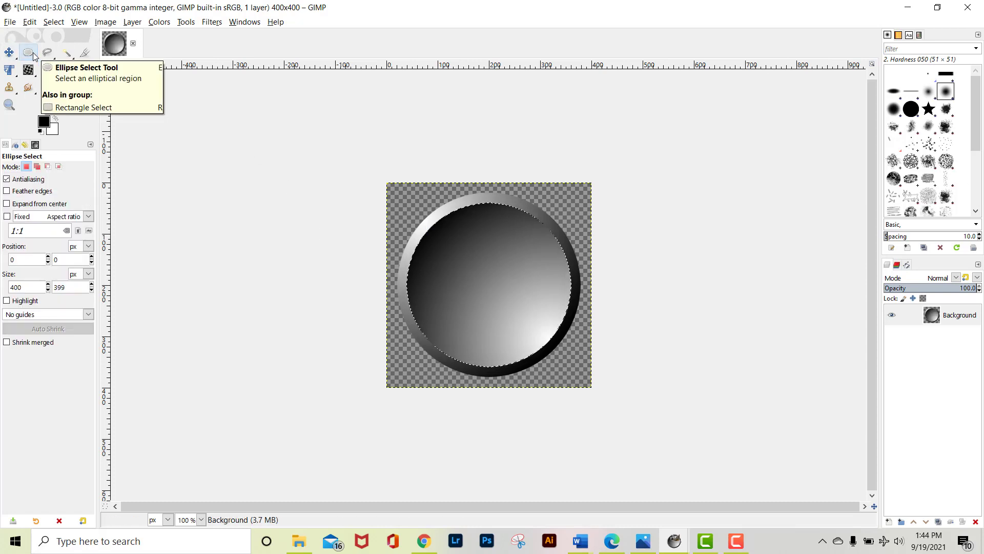
left_click(33, 55)
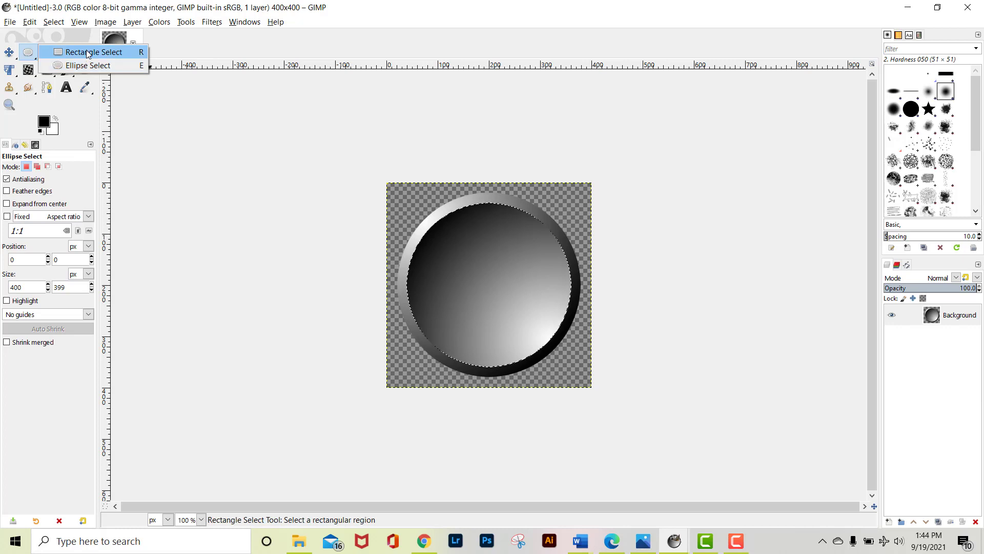
left_click(88, 54)
left_click(311, 183)
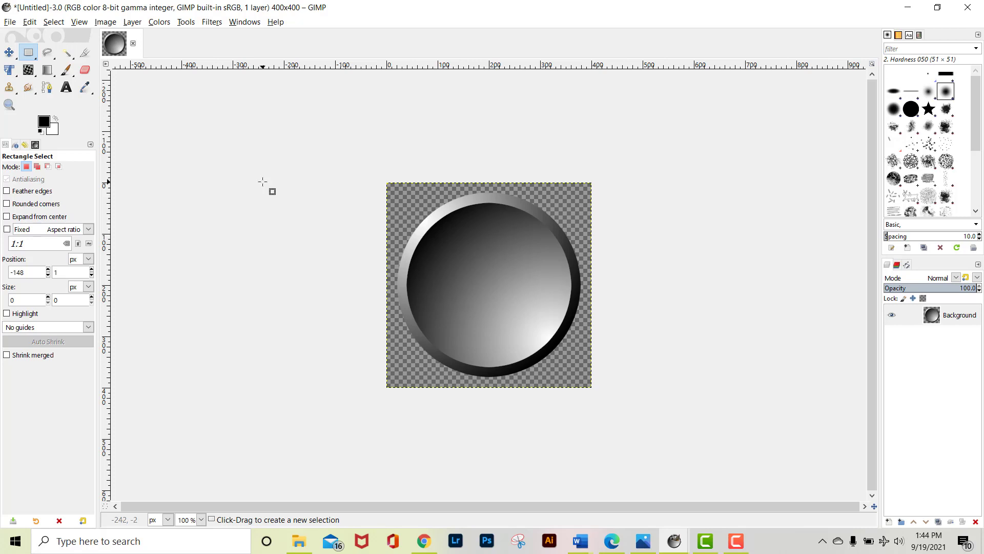
Step: Make a circular Ellipse Select selection over the full canvas and shrink it by 60 px
left_click(32, 54)
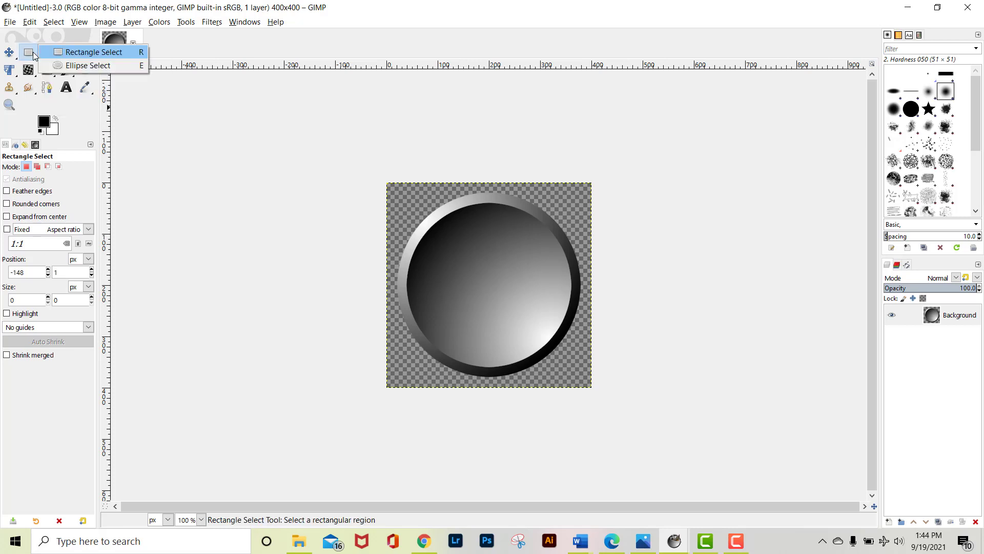
left_click(46, 65)
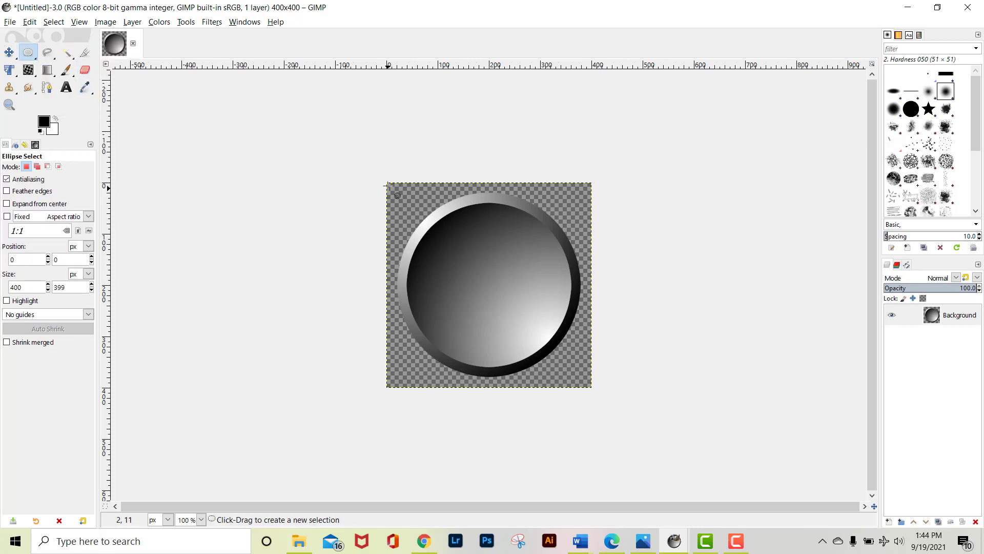
left_click_drag(388, 184, 591, 389)
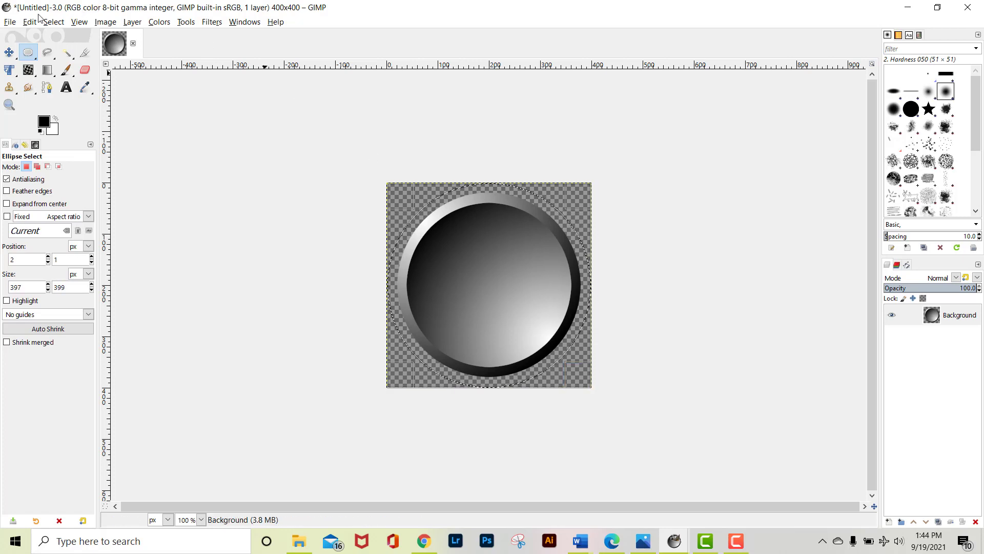
left_click(53, 21)
left_click(67, 150)
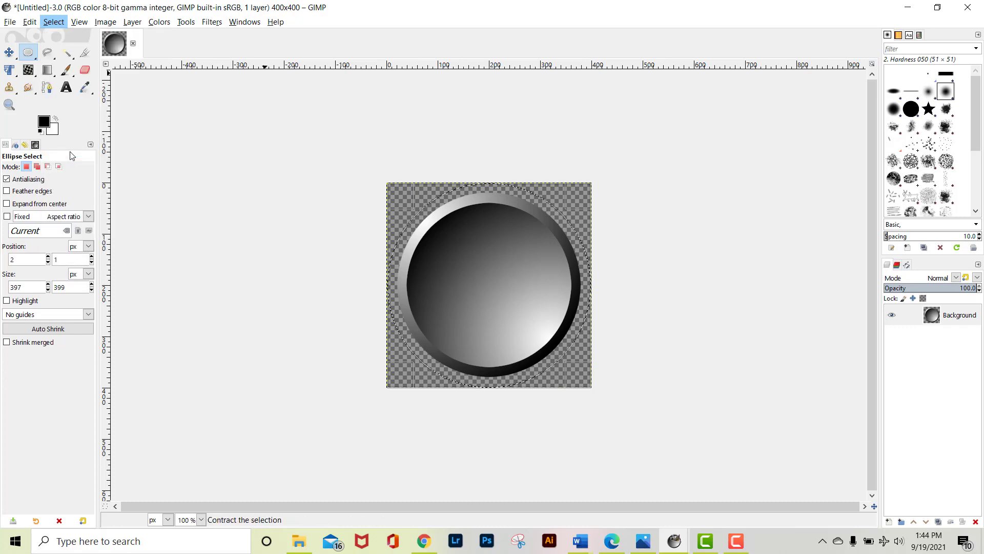
type("20")
left_click_drag(75, 159, 23, 95)
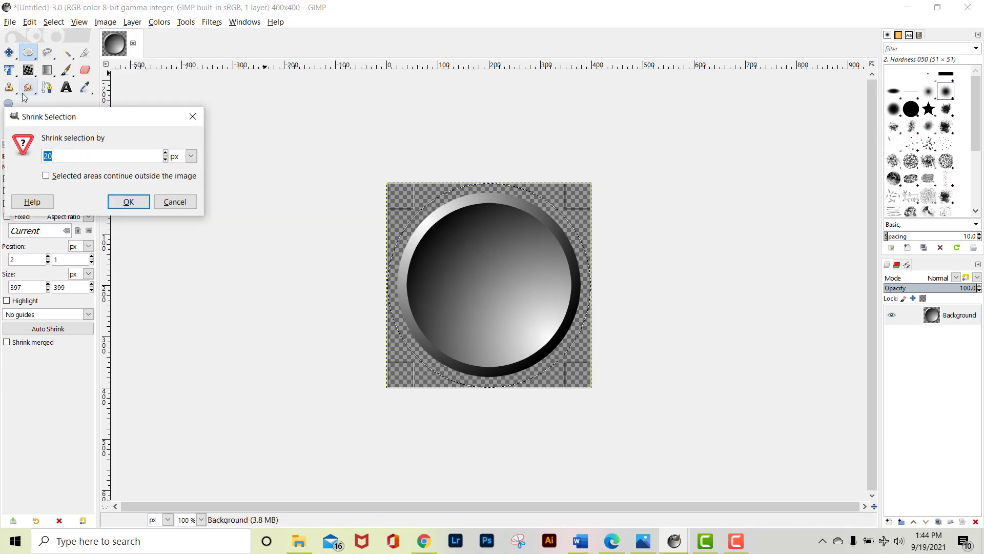
type("60")
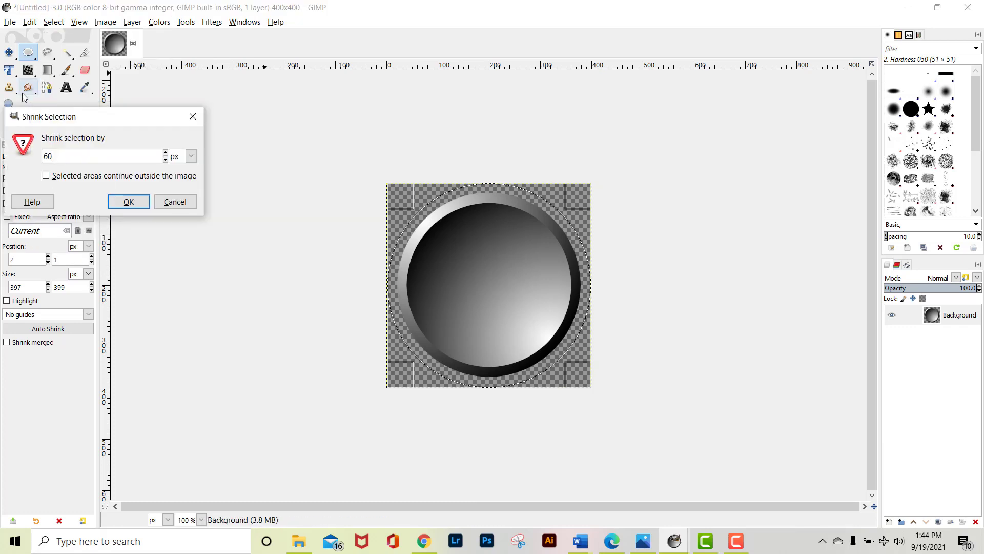
left_click(128, 201)
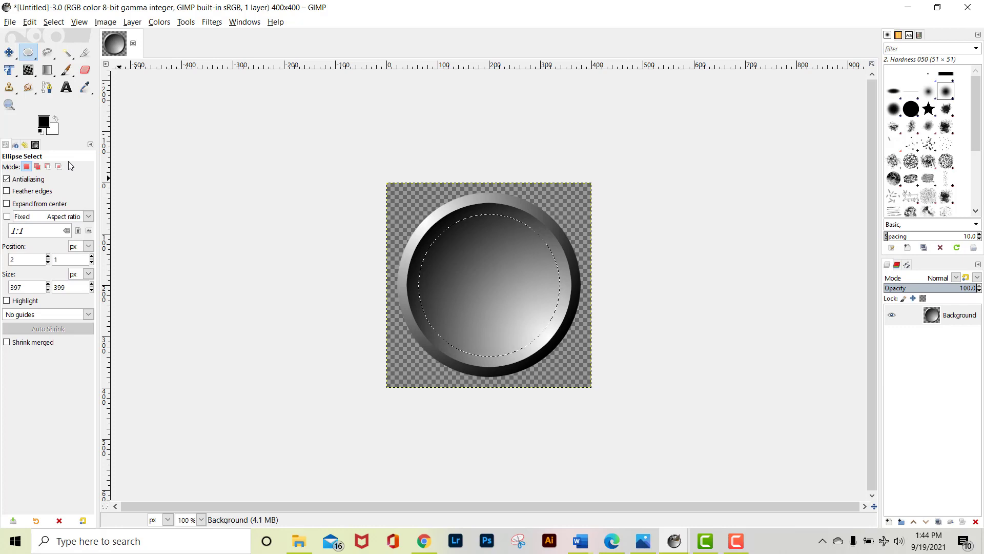
Step: Set the foreground color to cyan 32c4d4 for the Gradient tool
left_click(47, 70)
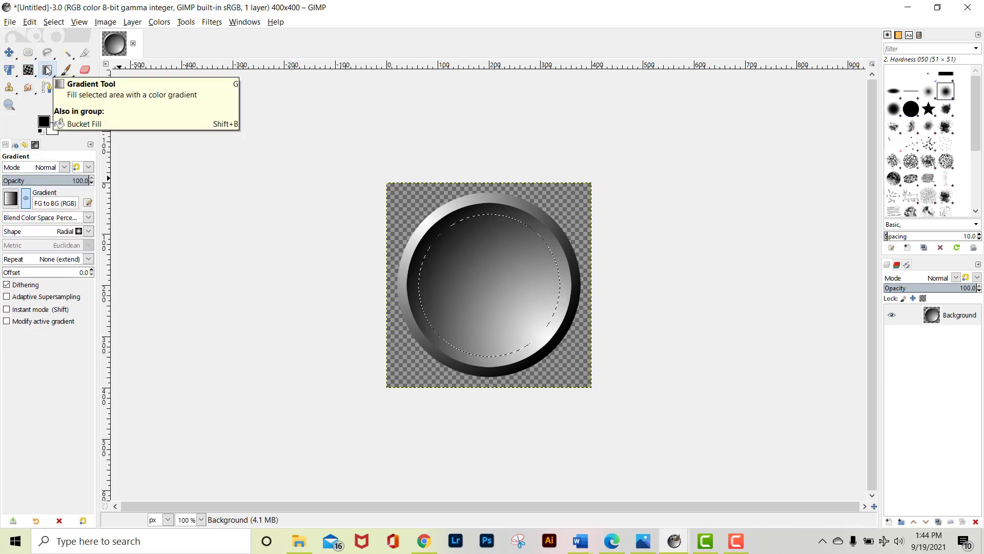
left_click(44, 122)
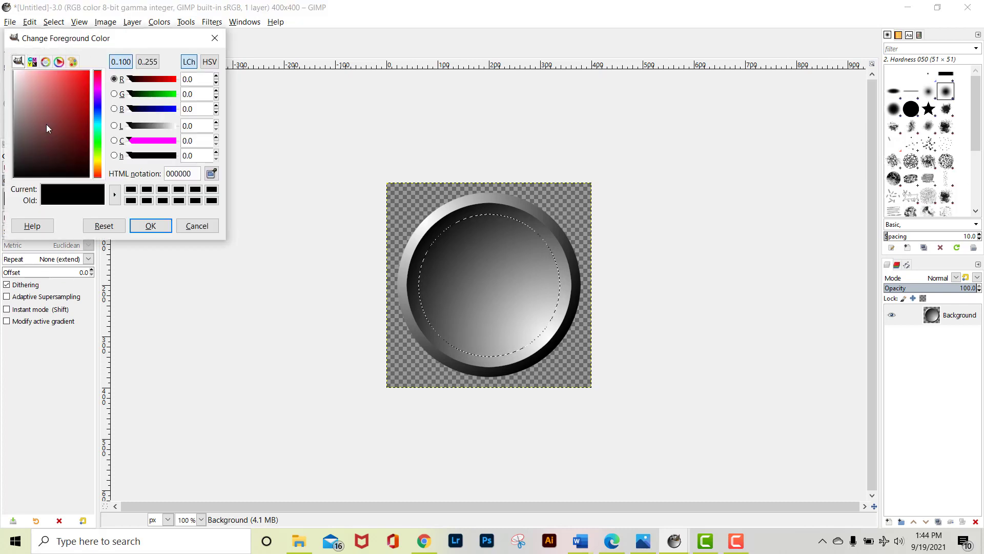
left_click(98, 122)
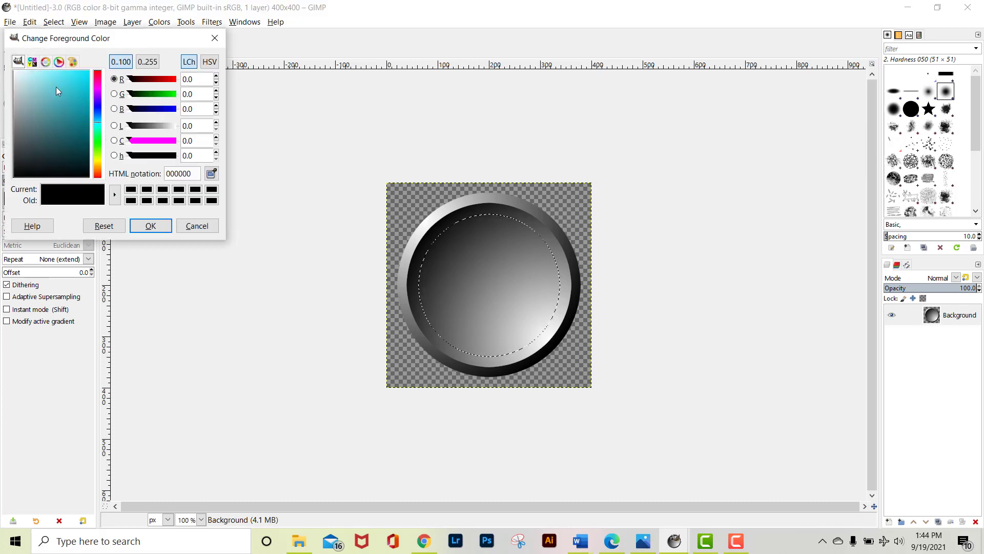
mouse_move(57, 87)
left_mouse_down()
mouse_move(60, 78)
mouse_move(72, 88)
left_mouse_up()
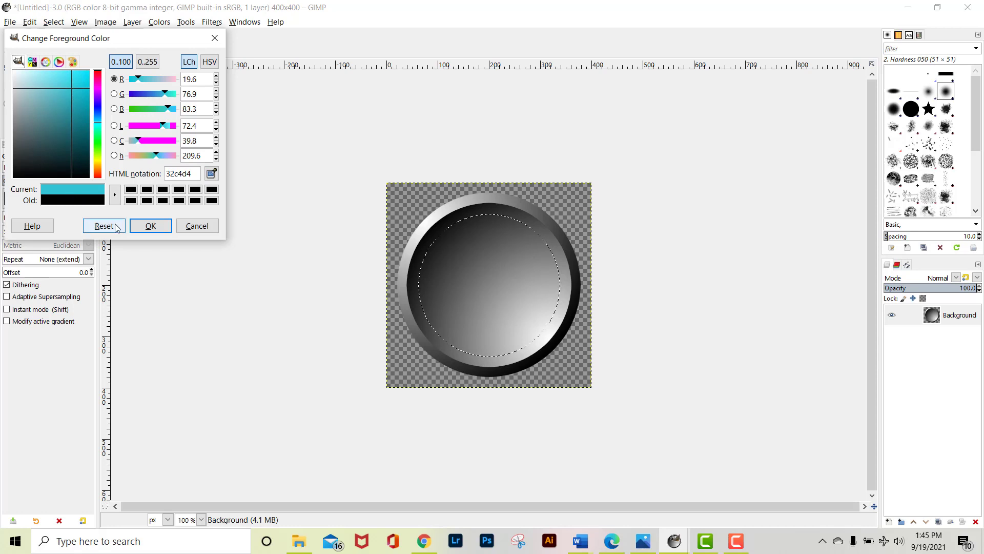
left_click(145, 226)
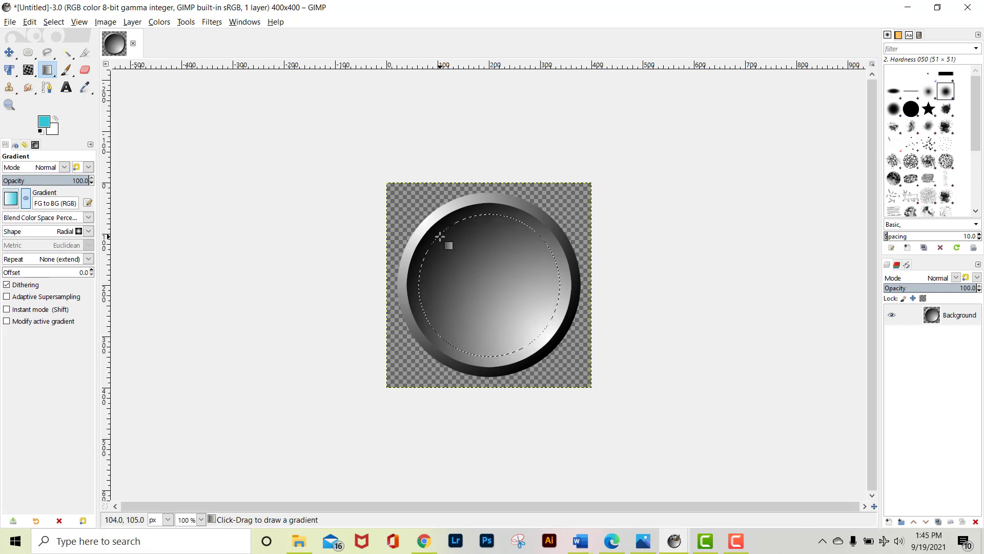
Step: Fill the inner circle with a radial gradient, cyan from about (307, 280) px to white near (104, 105) px, and clear the selection
left_click_drag(440, 236, 544, 326)
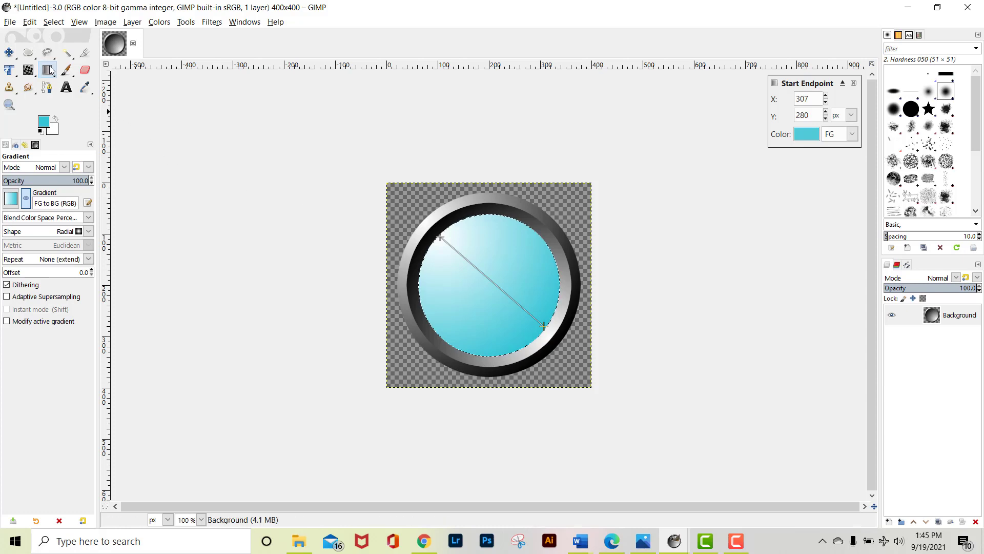
left_click_drag(28, 53, 70, 55)
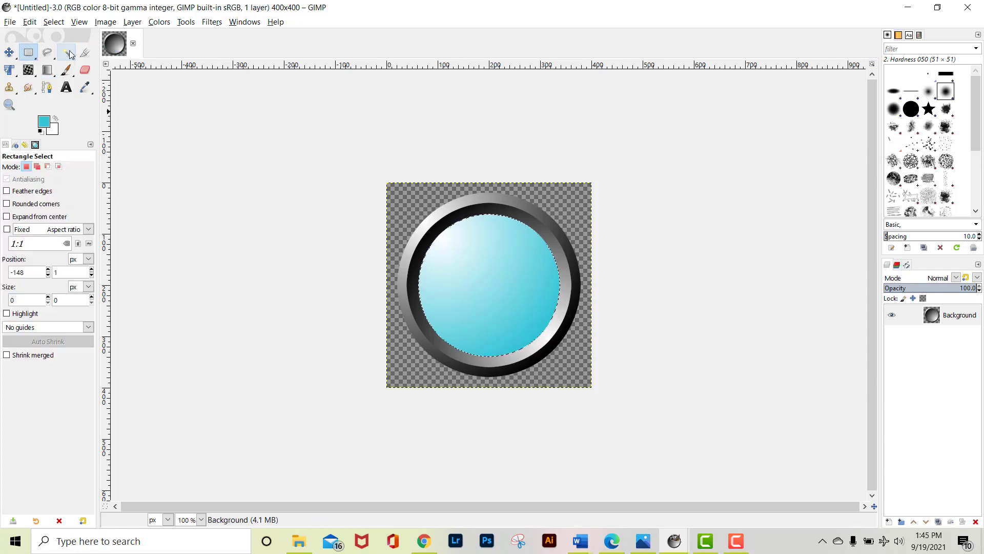
left_click(254, 207)
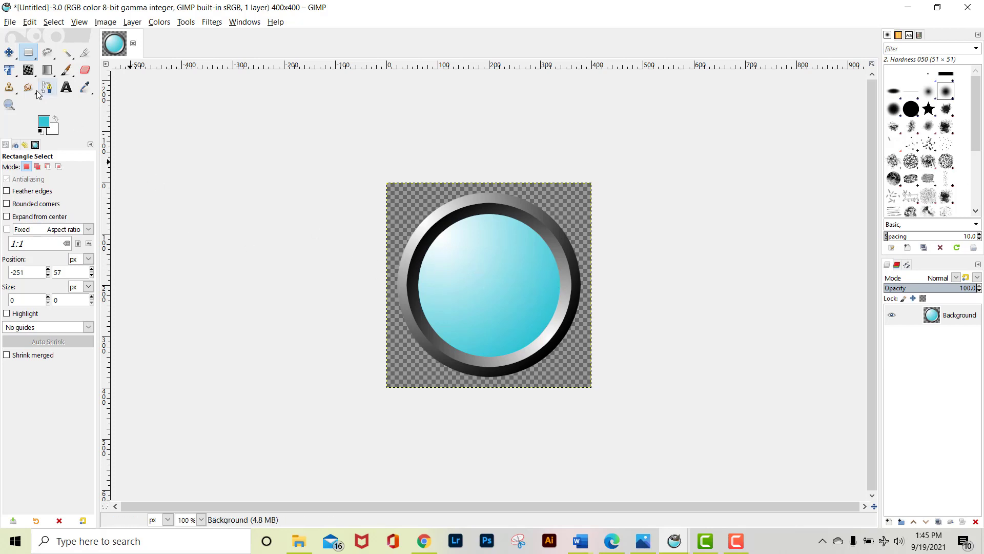
Step: Choose Snap ITC as the font for the Text tool
left_click(67, 89)
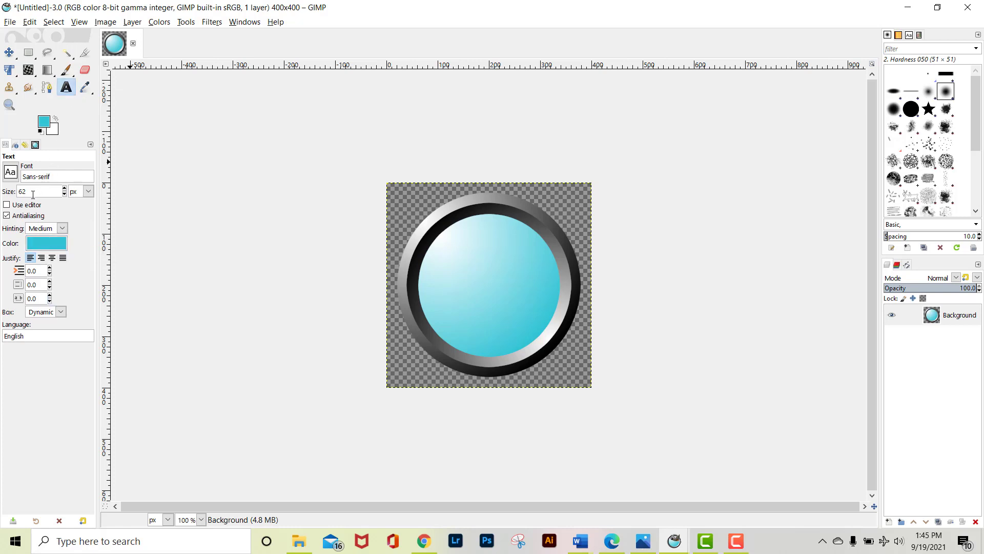
left_click(11, 173)
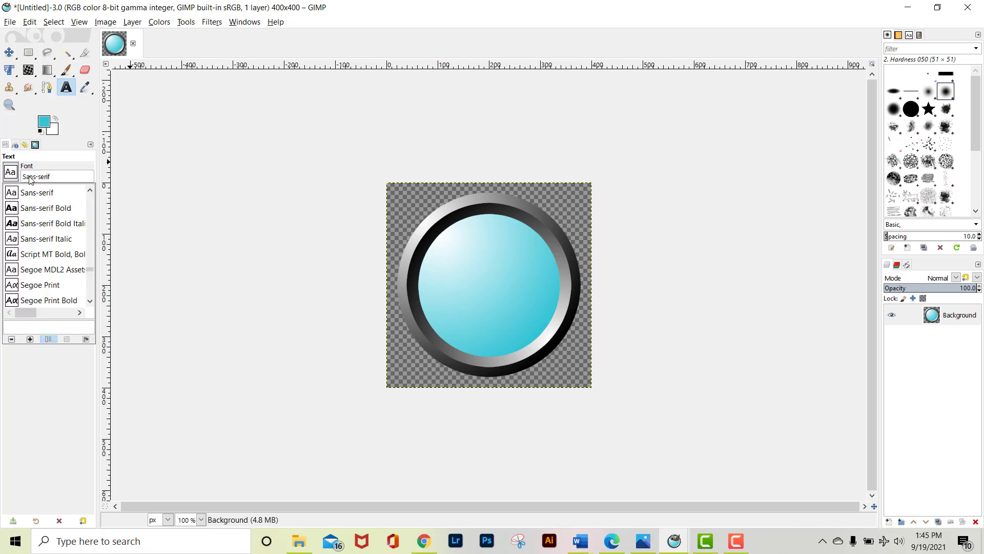
left_click(11, 173)
left_click(11, 172)
left_click(90, 301)
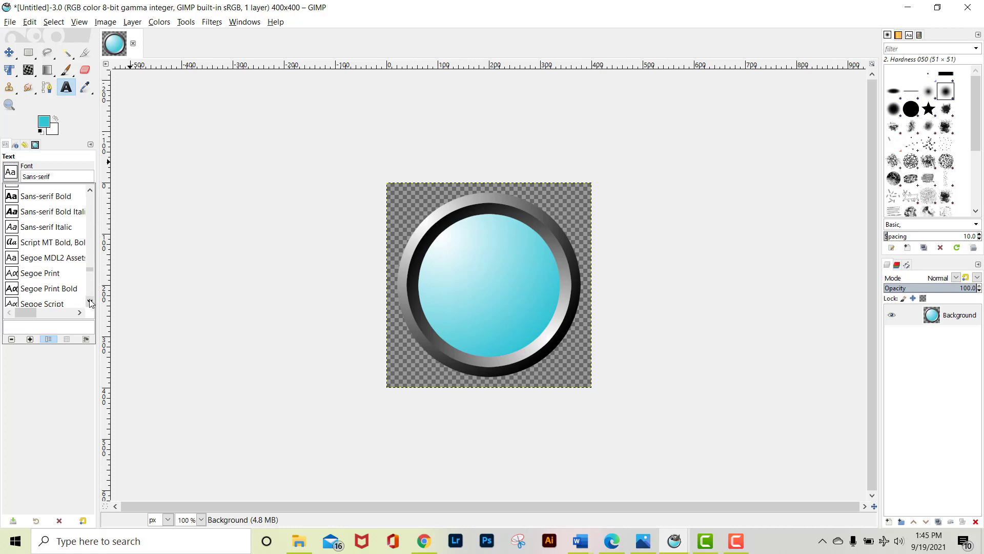
mouse_move(89, 301)
left_mouse_down()
mouse_move(94, 227)
mouse_move(95, 312)
left_mouse_up()
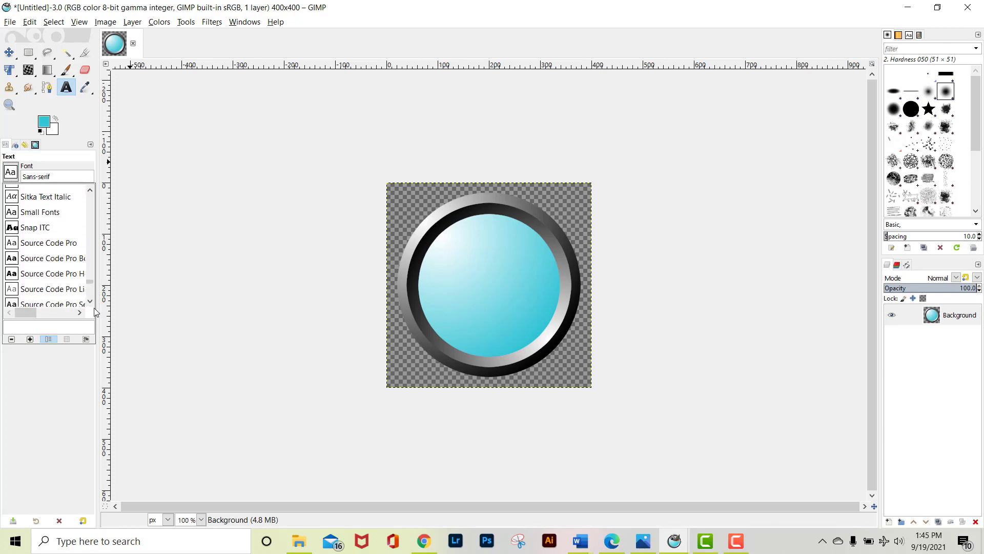
double_click(35, 228)
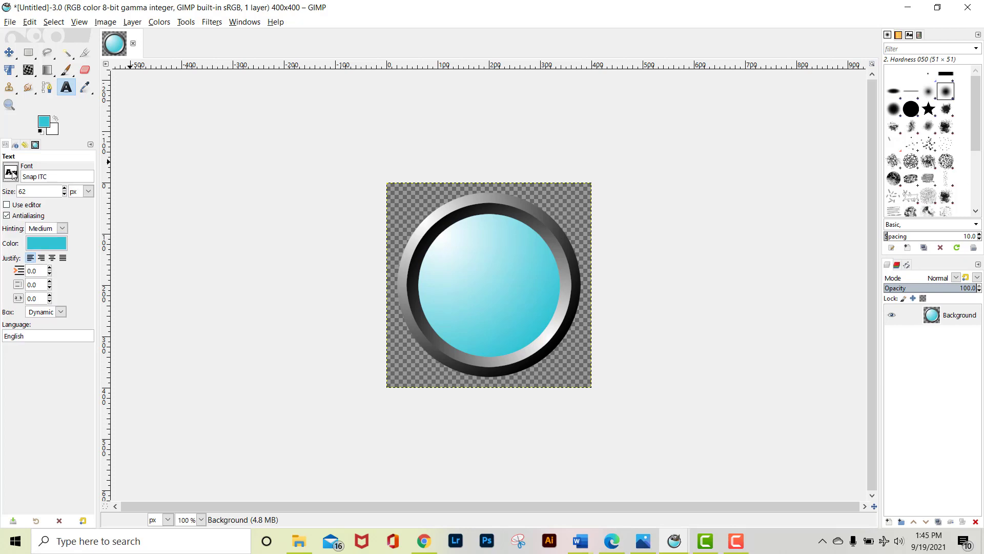
Step: Switch the text size unit to points and set the size to 40 pt
left_click(64, 194)
left_click(88, 192)
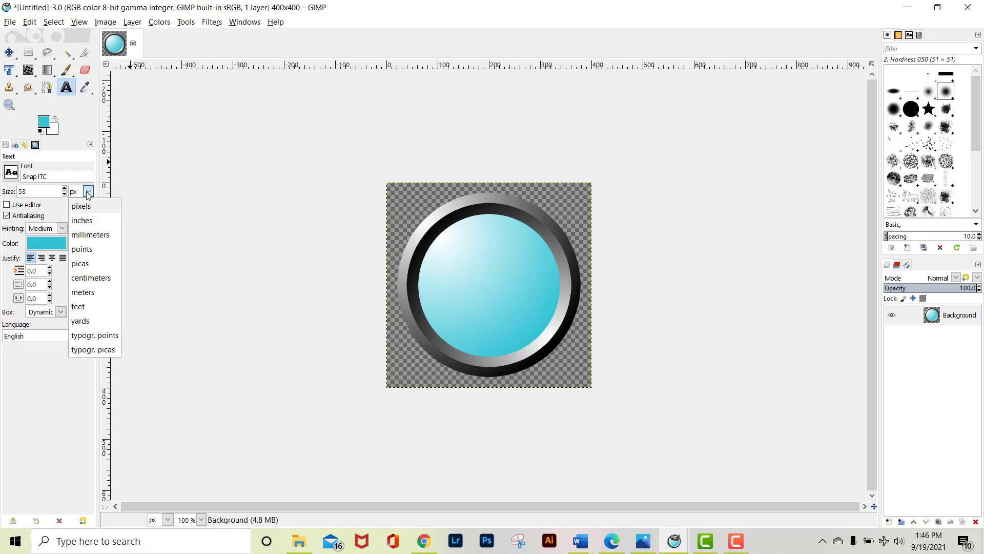
left_click(82, 249)
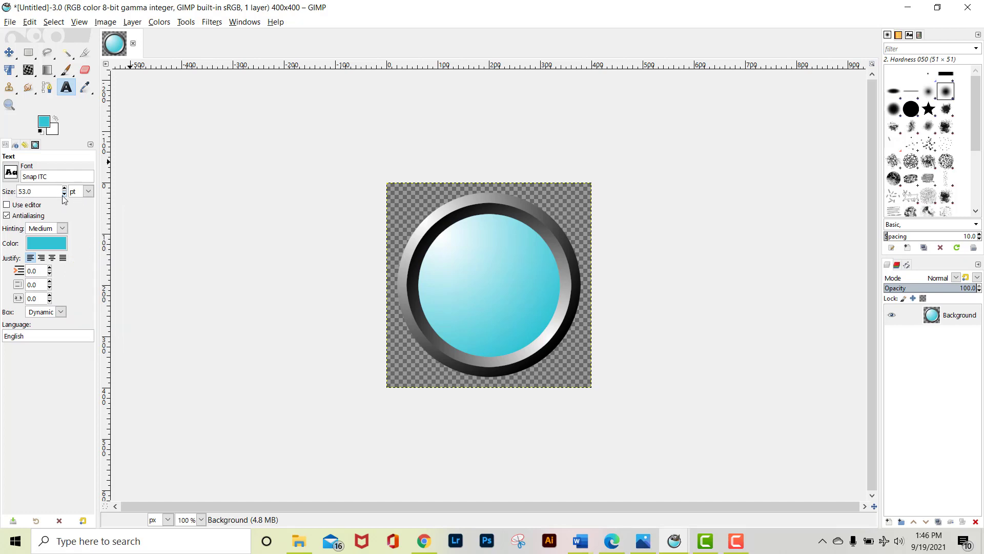
left_click(64, 194)
Step: Set the text color to the near-black 010e10
left_click(45, 243)
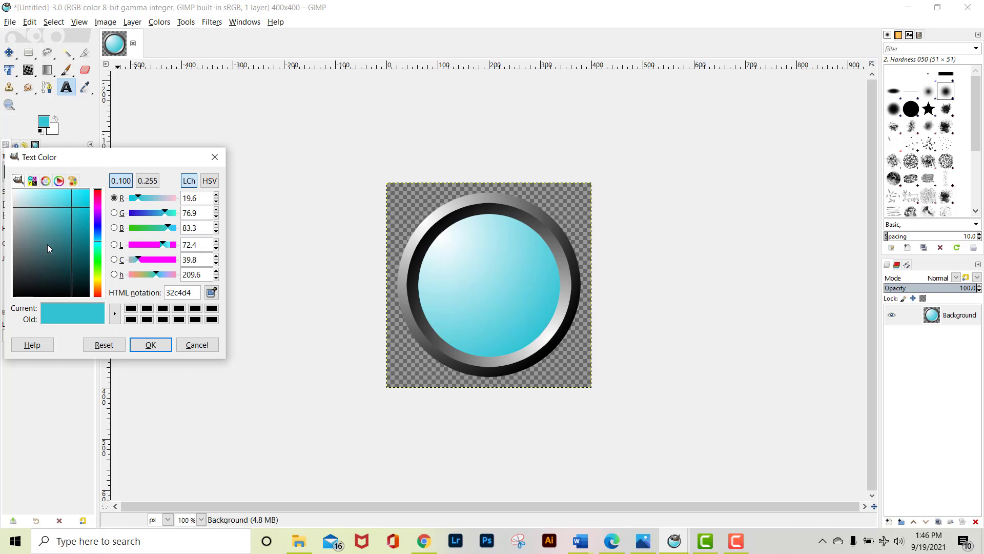
left_click(80, 287)
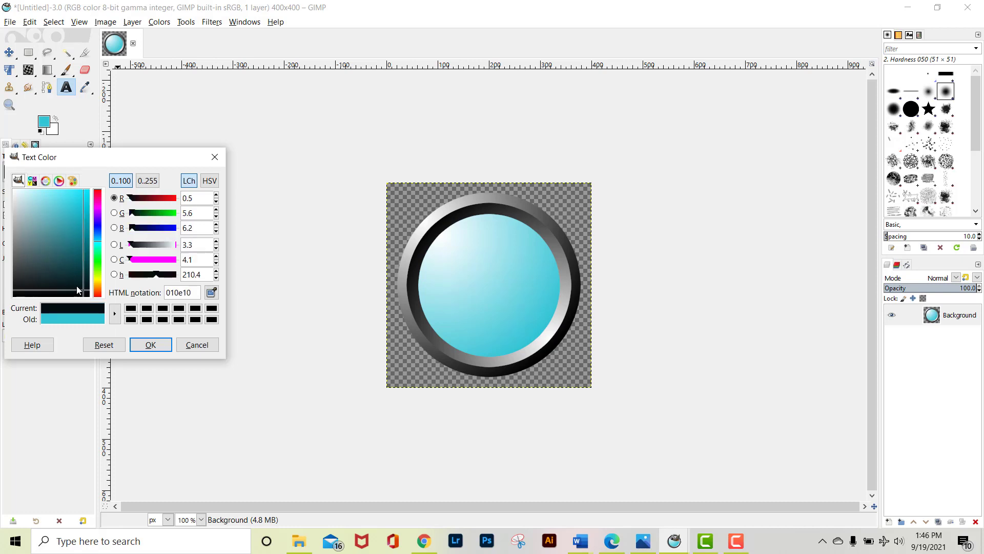
left_click(150, 345)
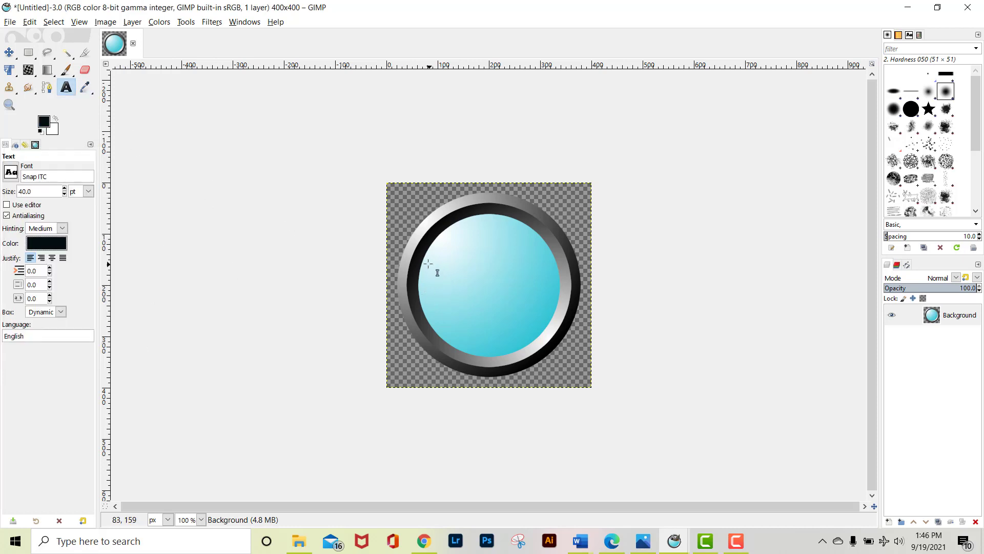
Step: Add a text box across the middle of the cyan circle reading "Dr" and reduce its font size to 15 pt
left_click_drag(427, 257, 545, 309)
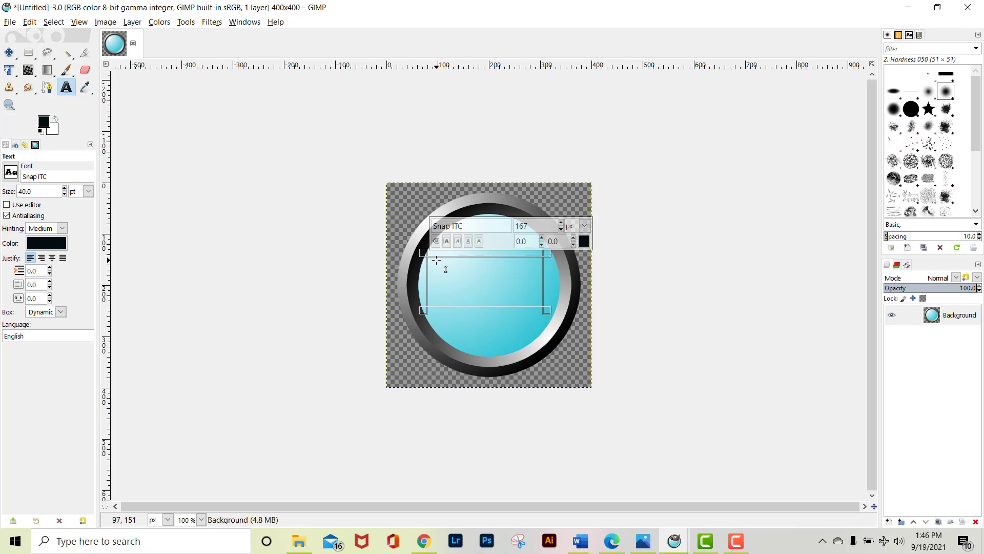
type("Dr")
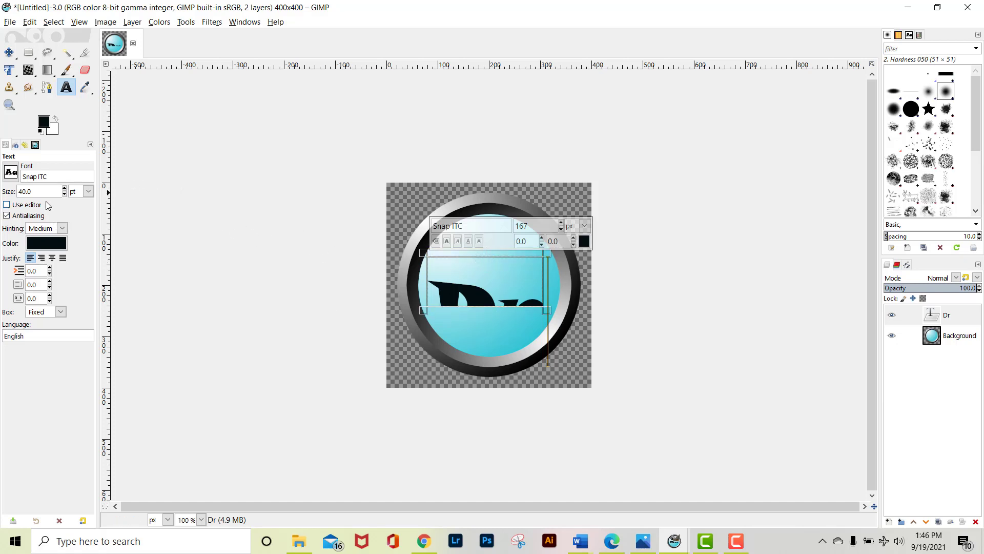
left_click(65, 194)
left_click(64, 193)
left_click(65, 194)
left_click(64, 194)
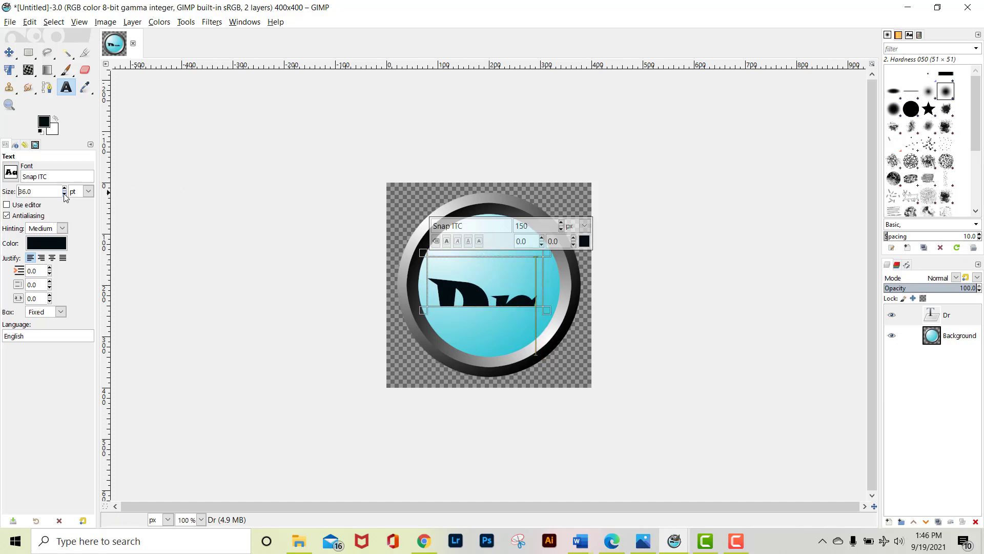
left_click(64, 194)
left_click(64, 195)
left_click(65, 194)
left_click(65, 194)
left_click(64, 194)
left_click(64, 195)
left_click(64, 195)
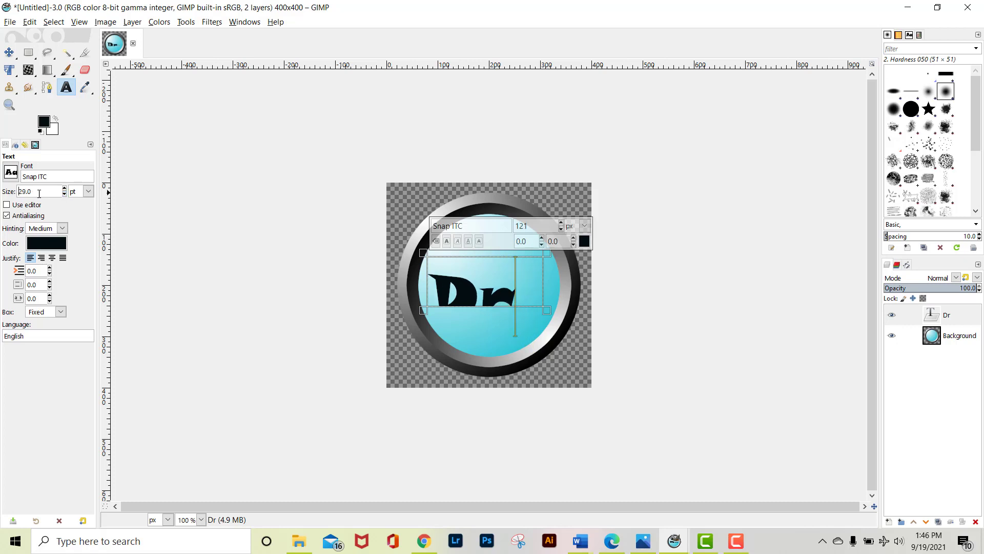
left_click(64, 195)
left_click(65, 195)
left_click(65, 194)
left_click(65, 194)
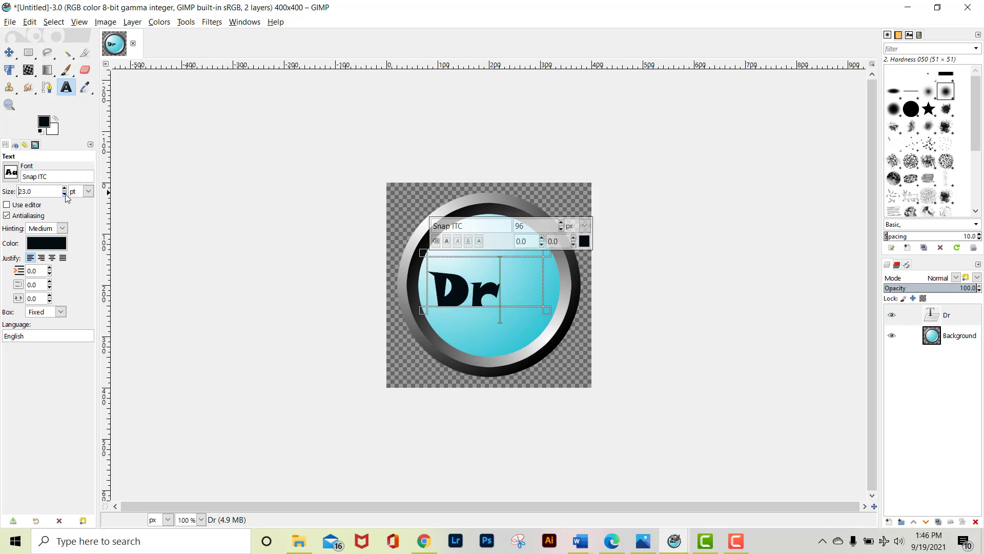
left_click(65, 194)
left_click(64, 194)
left_click(65, 194)
left_click(64, 195)
left_click(64, 194)
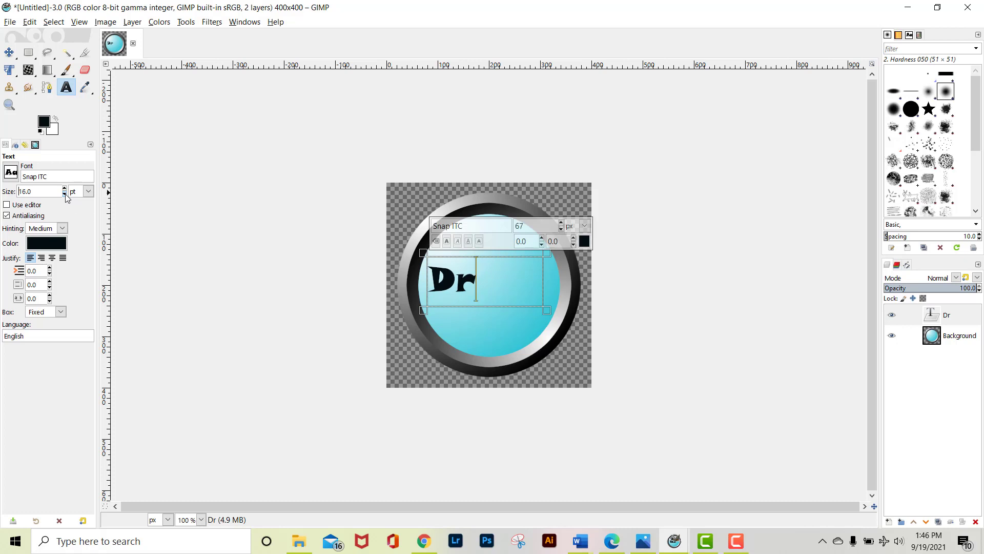
left_click(65, 194)
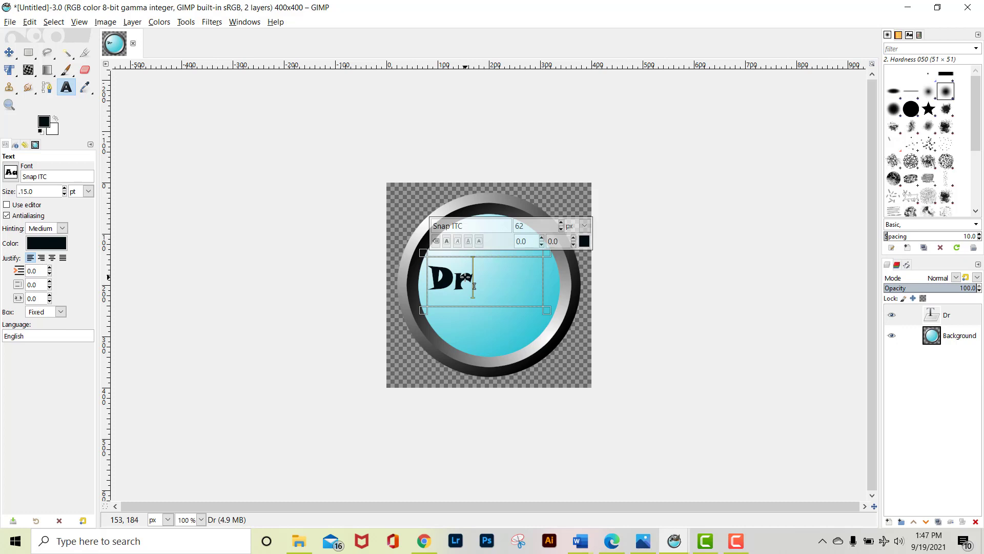
Step: Complete the label with a period and the doctor's surname, and reduce the font size to 9 pt
type(". Davis")
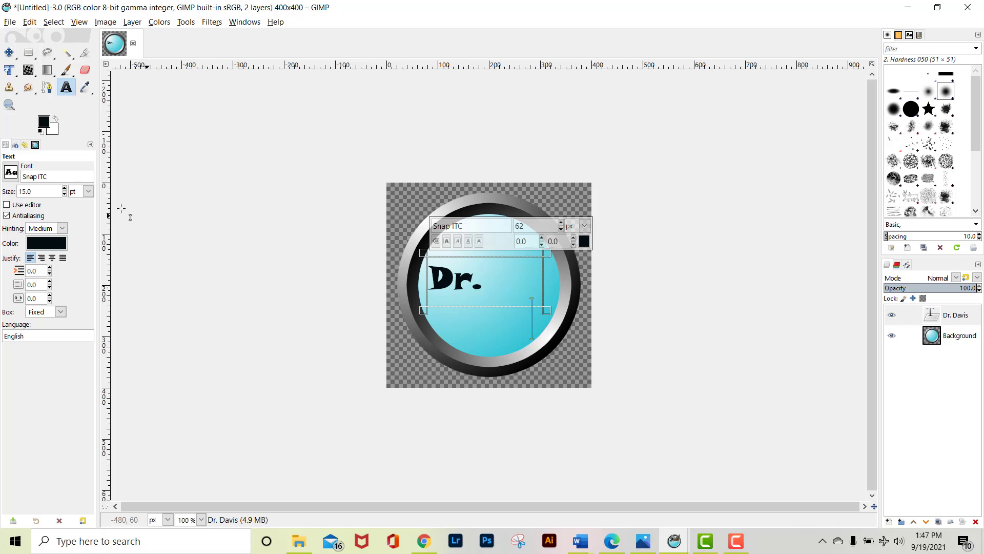
left_click(64, 195)
left_click(64, 195)
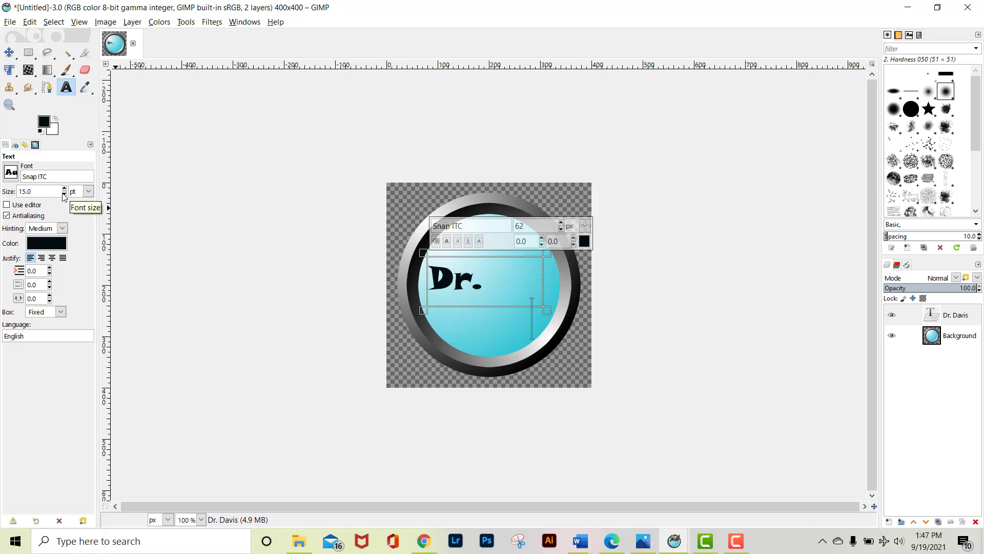
left_click(64, 195)
left_click(63, 195)
left_click(64, 195)
left_click(63, 195)
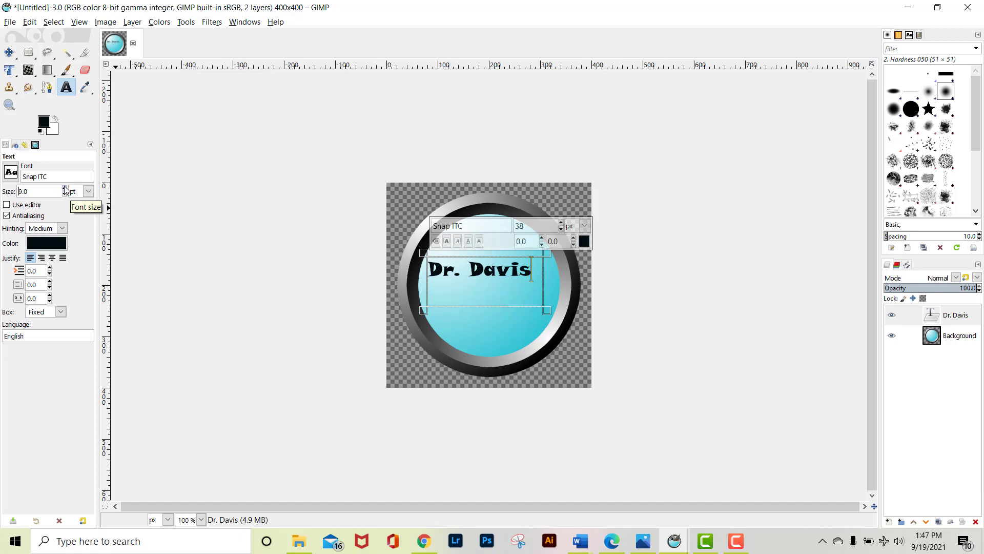
Step: Widen the label's text box to about 248 px and raise the font size to 11 pt
left_click(66, 189)
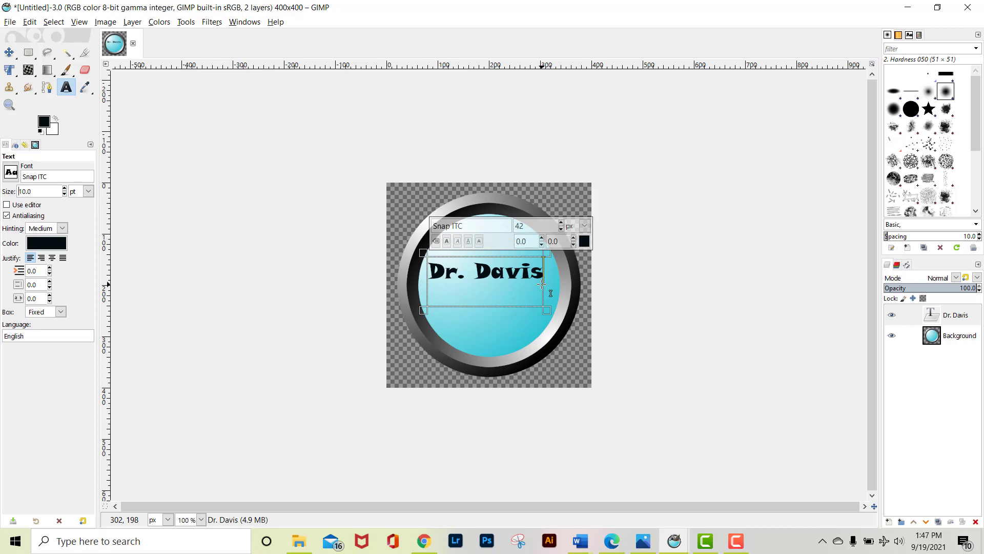
left_click_drag(541, 284, 555, 286)
left_click(64, 188)
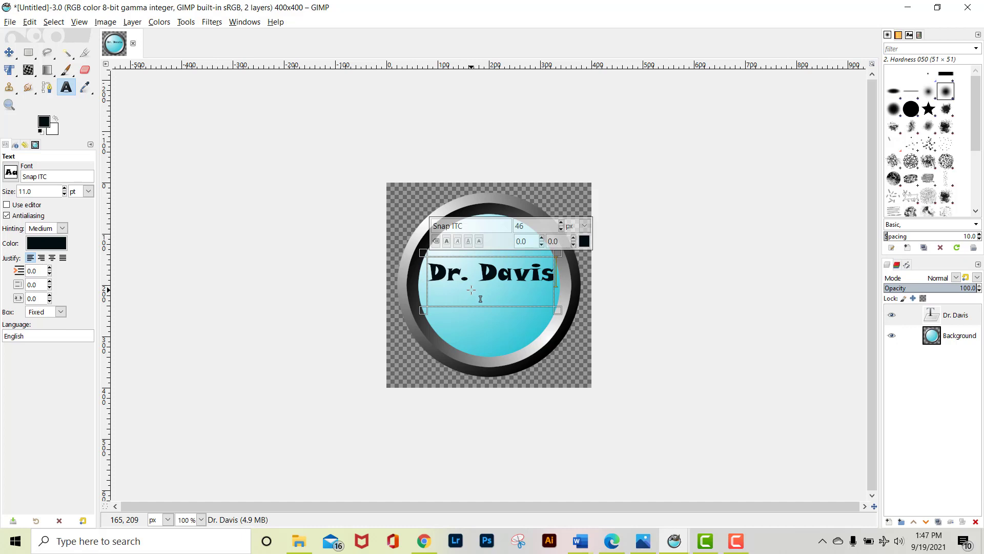
type("ISM")
key("BackSpace")
key("BackSpace")
key("BackSpace")
Step: Add "ISM" after the surname and extend the text box down to the lower edge of the cyan circle
left_click(471, 291)
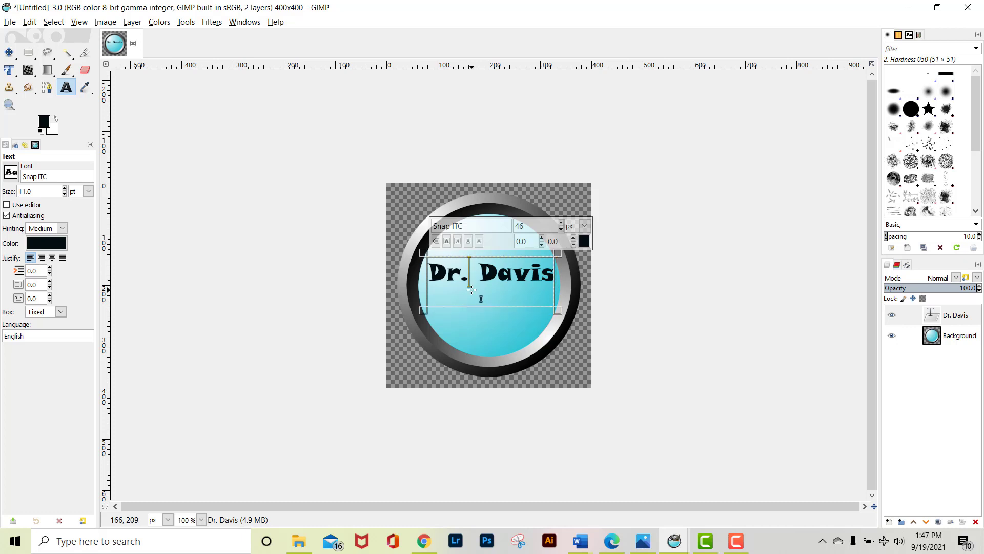
left_click(499, 297)
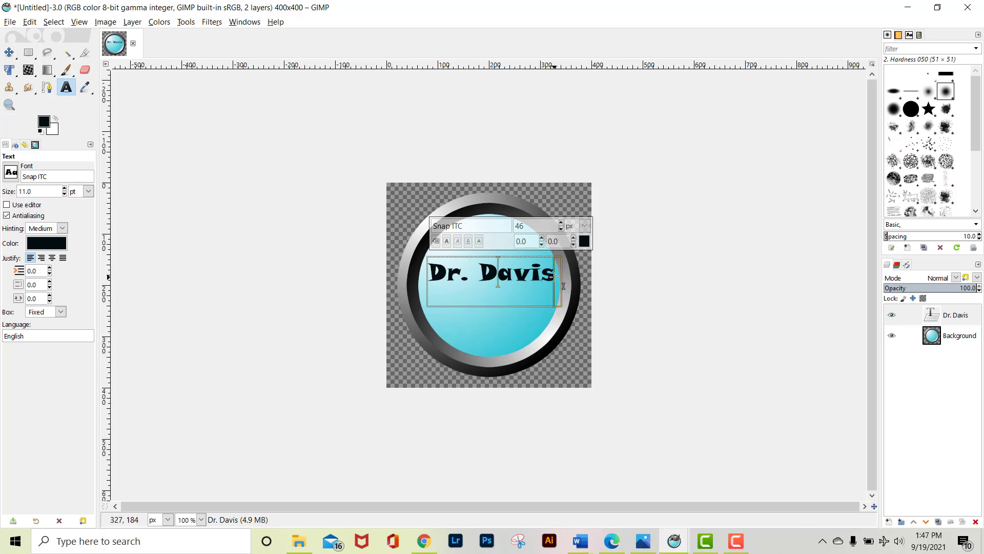
left_click(552, 278)
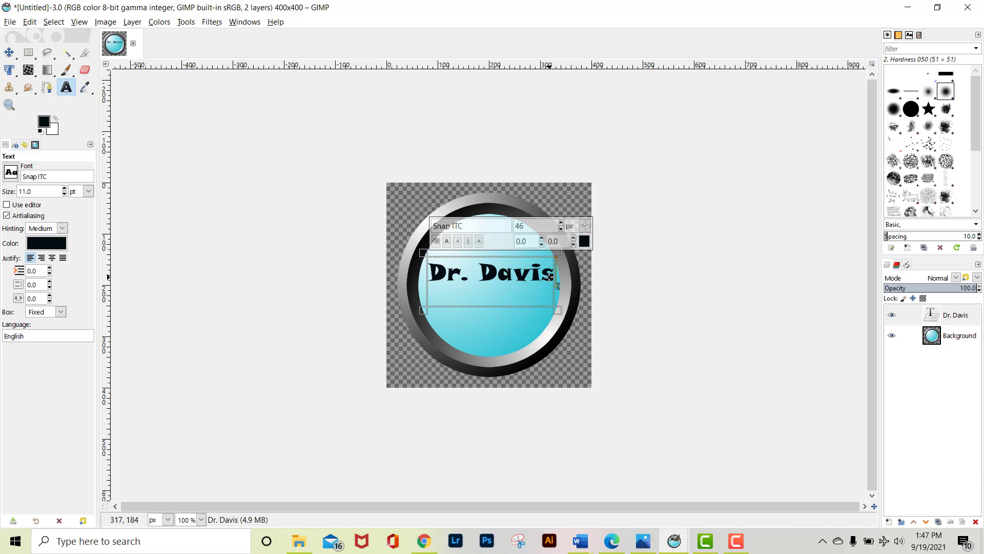
type("SIS")
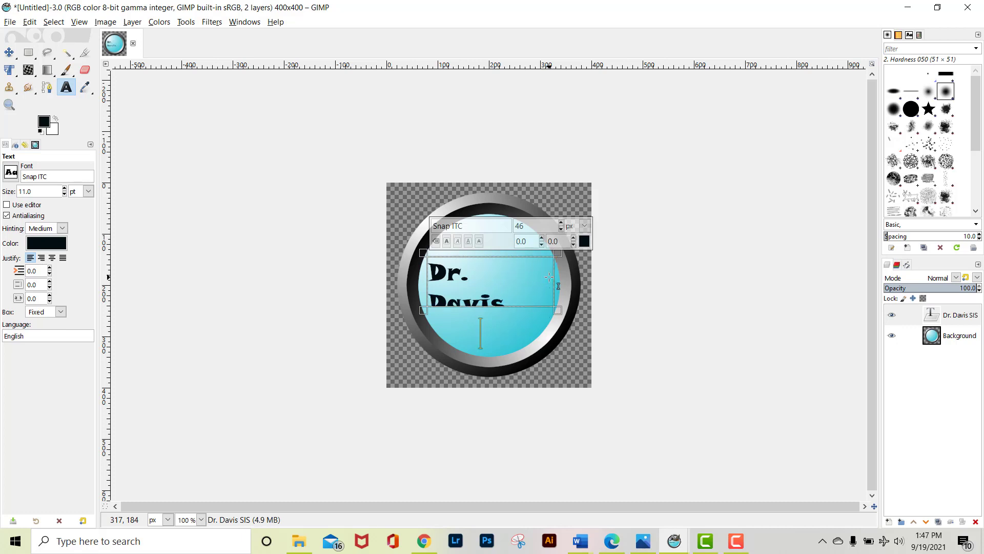
key("BackSpace")
key("BackSpace")
key("BackSpace")
type("ISN")
key("BackSpace")
type("M")
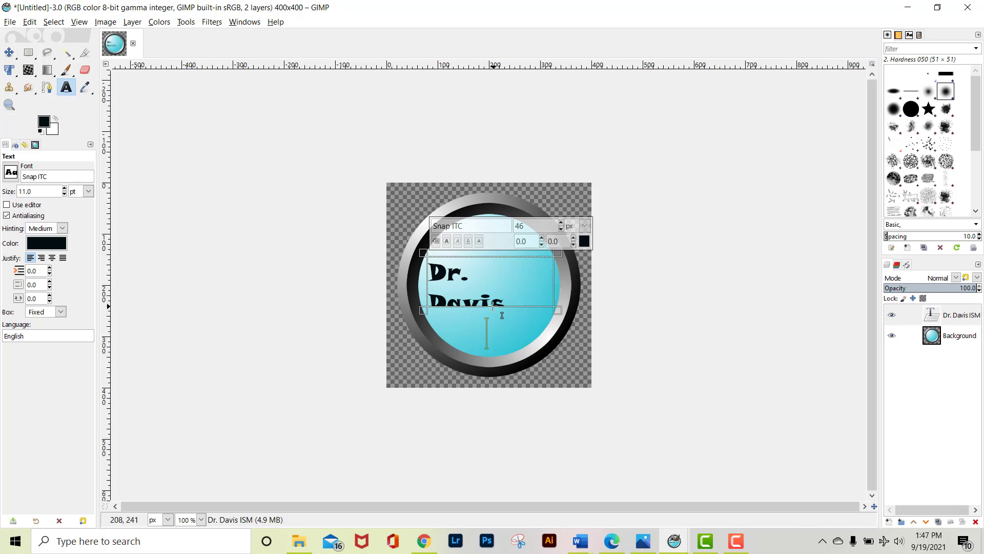
left_click_drag(495, 322, 502, 368)
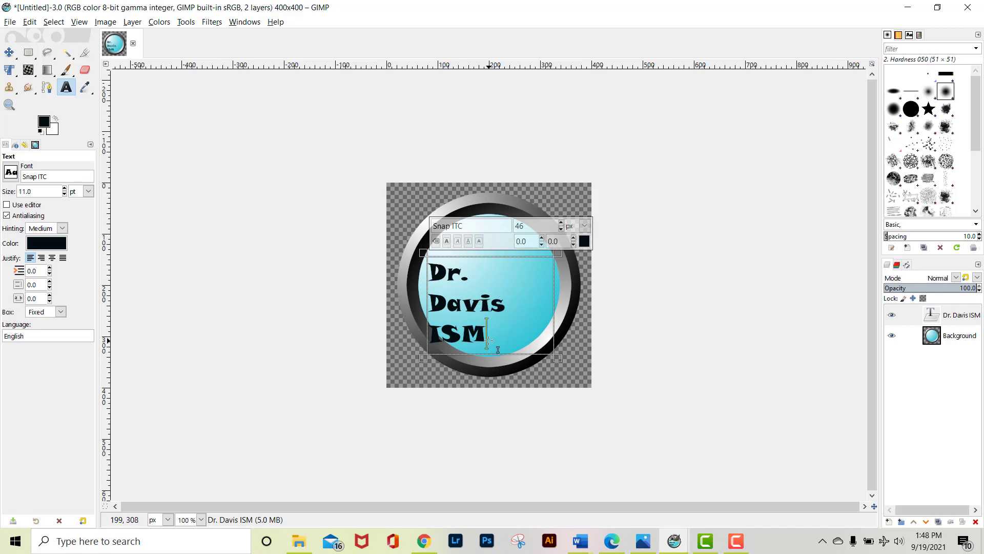
Step: Complete the label's second line as "ISM 4011" and reduce the font size to 10 pt
type("401")
key("BackSpace")
key("BackSpace")
key("BackSpace")
key("BackSpace")
left_click(64, 194)
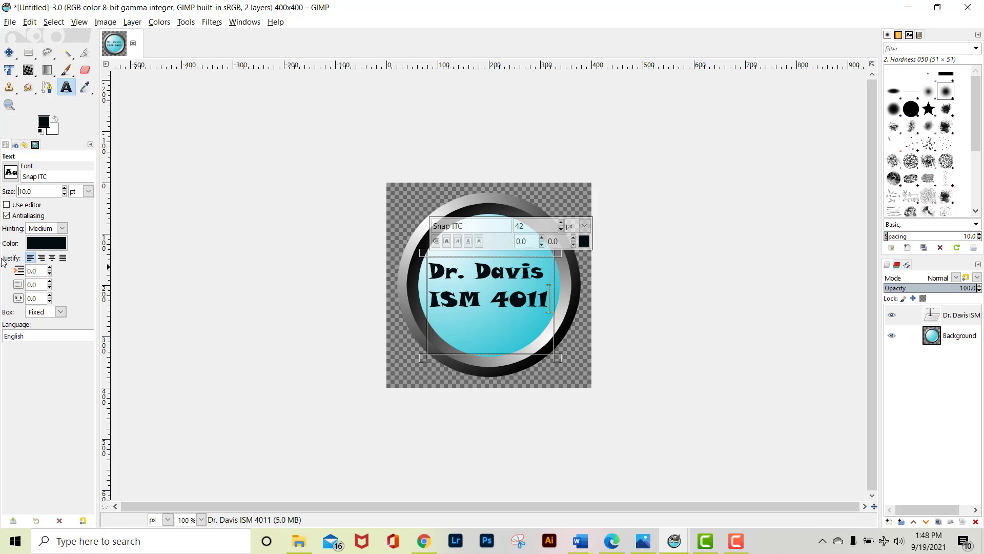
Step: Center-justify the label and shorten its text box to about 118 px high around the two lines
left_click(51, 259)
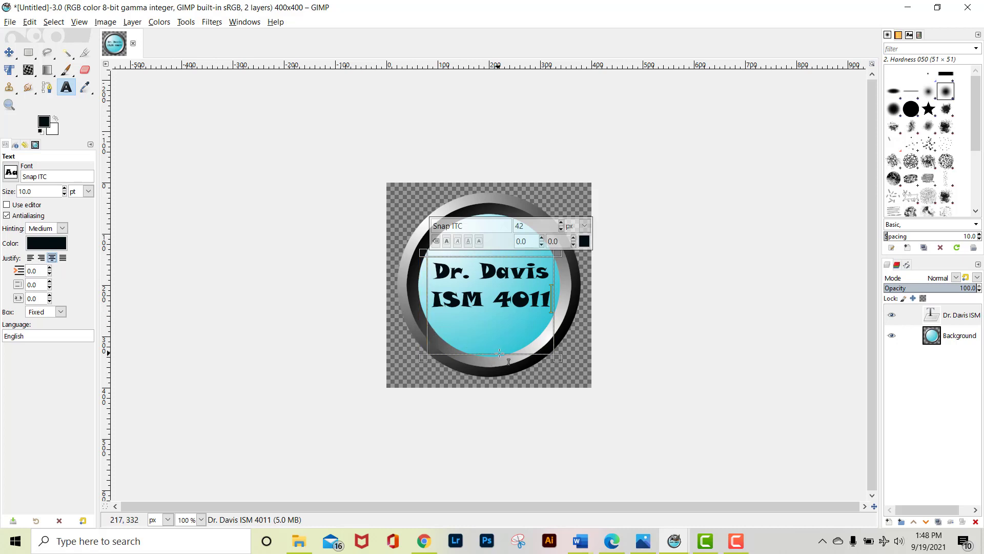
left_click_drag(497, 365, 502, 328)
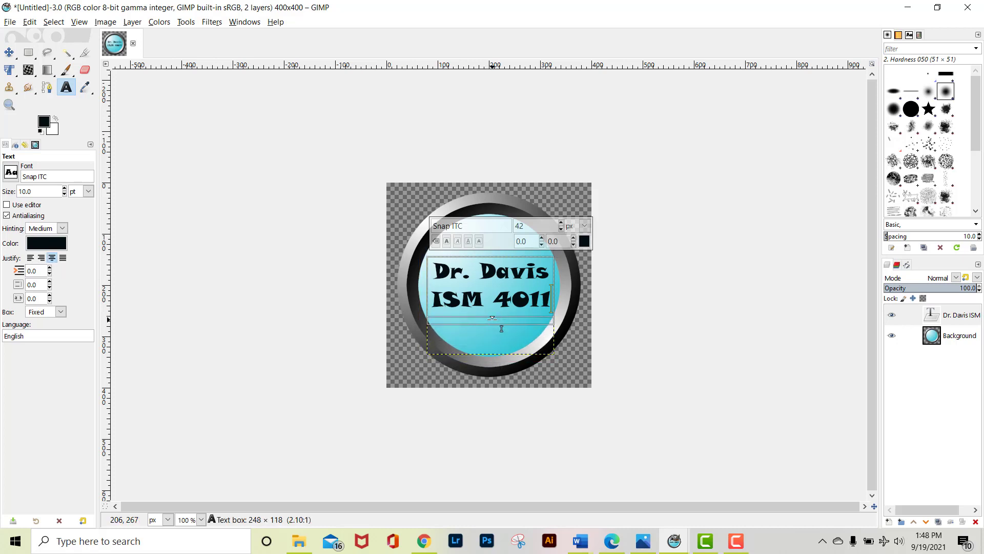
left_click(495, 334)
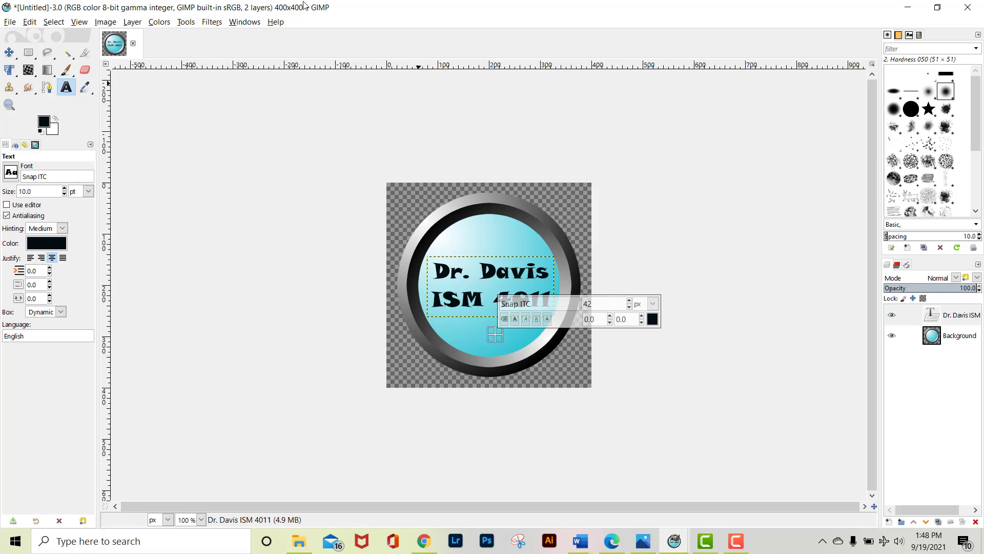
left_click(244, 24)
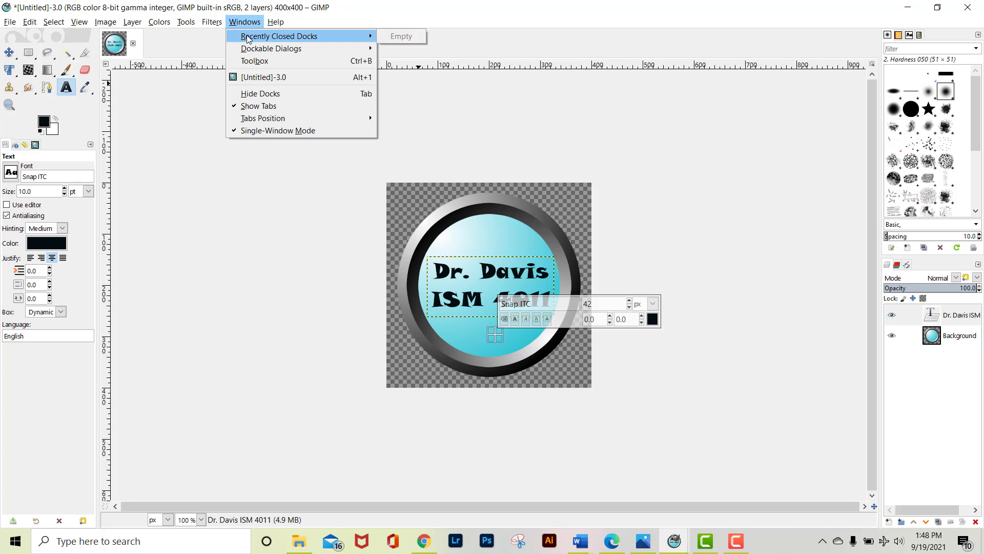
mouse_move(290, 51)
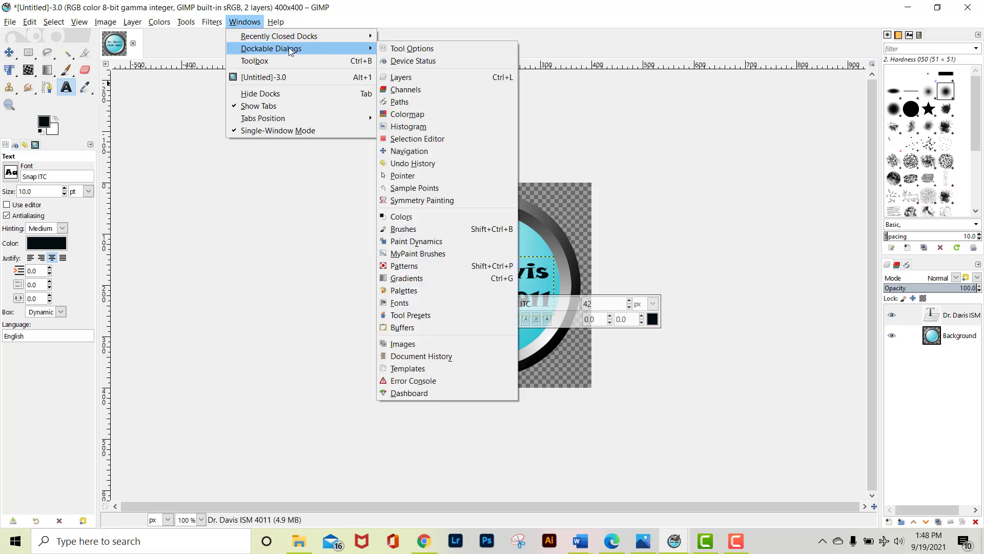
left_click(937, 390)
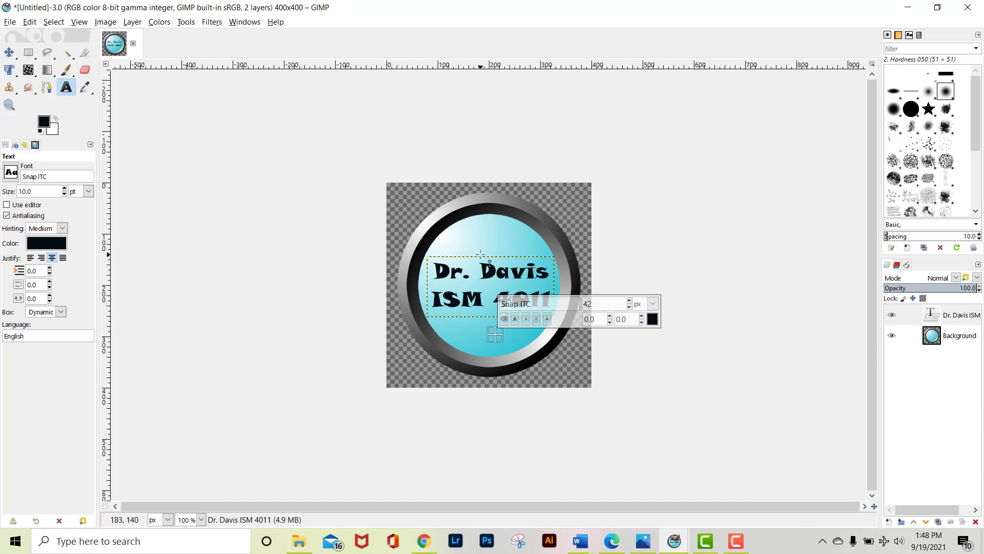
Step: Merge the visible text and background layers into one layer
left_click(110, 23)
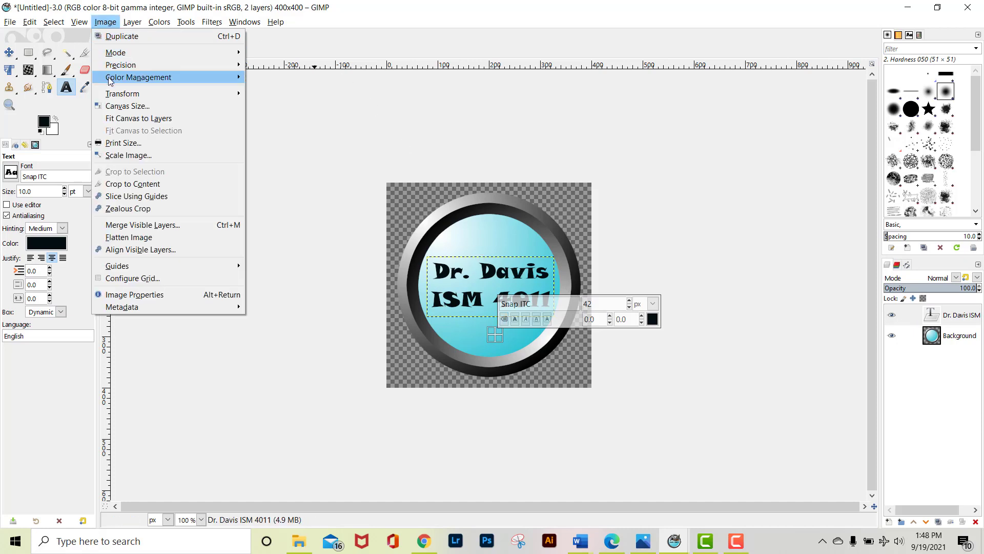
left_click(155, 226)
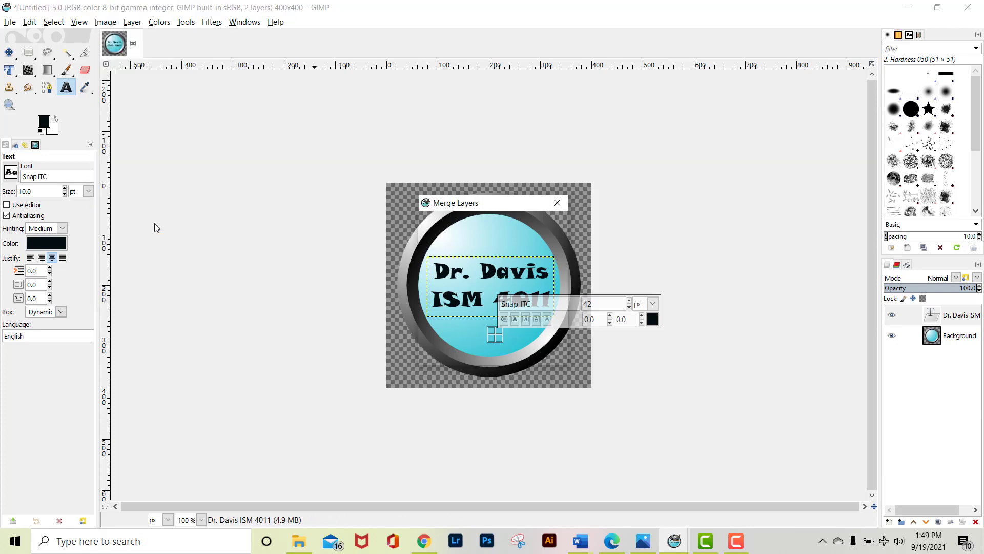
left_click(493, 351)
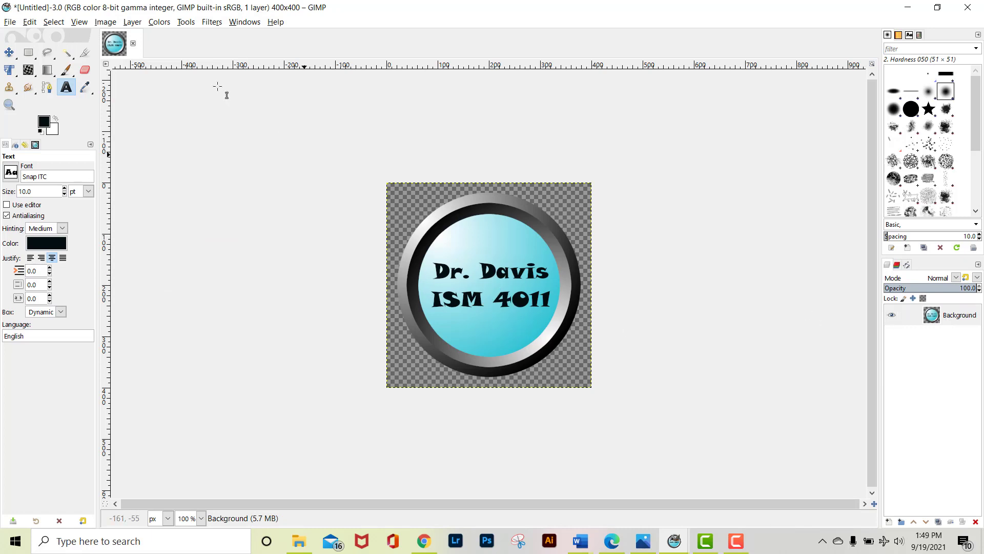
Step: Export the image to the Documents folder as "your logo.png" with the default PNG options
left_click(9, 23)
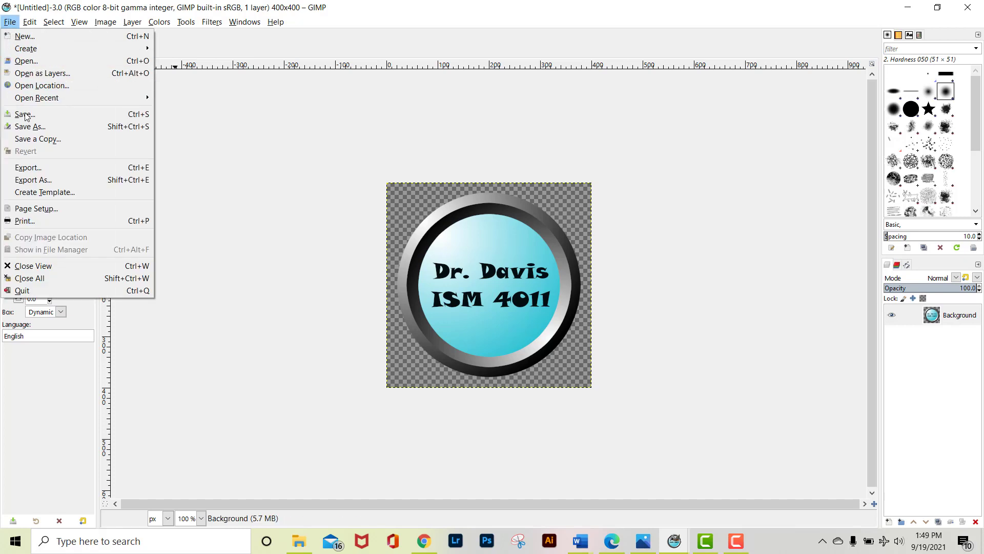
left_click(34, 180)
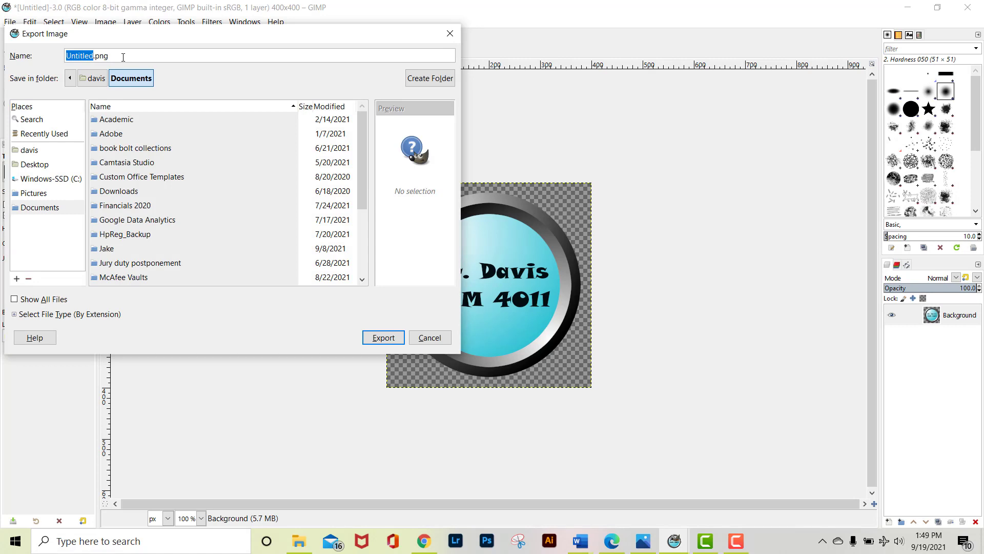
type("your logo")
left_click(380, 341)
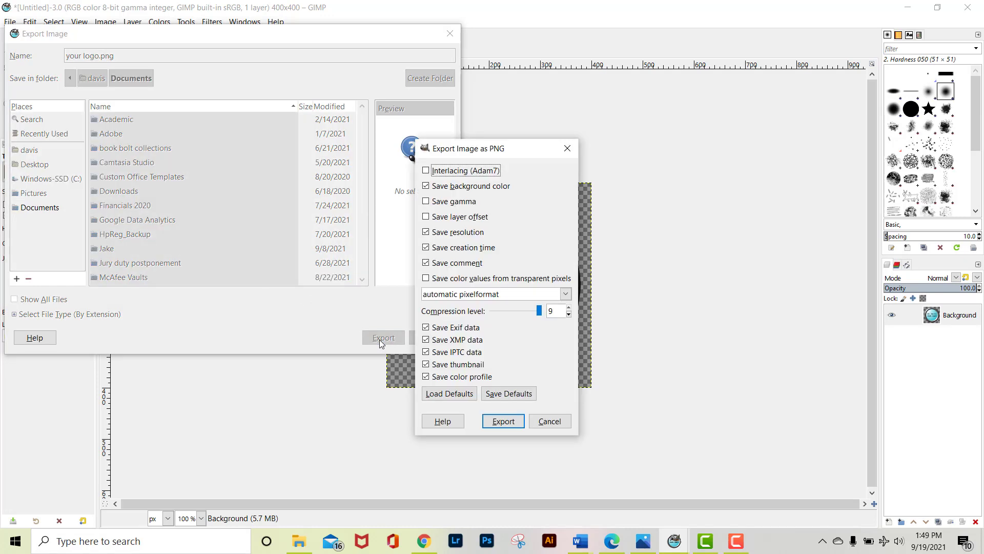
left_click(502, 421)
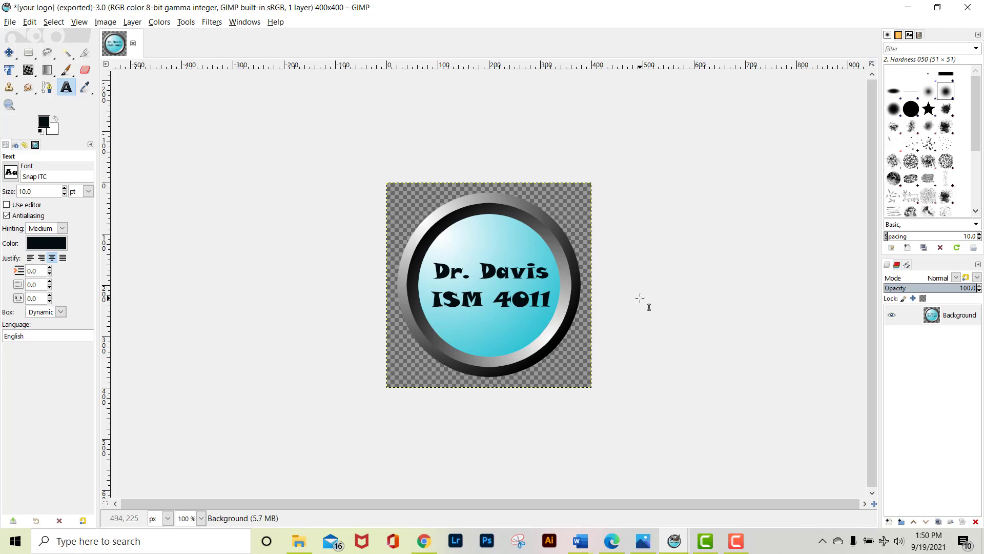
key("XF86MonBrightnessUp")
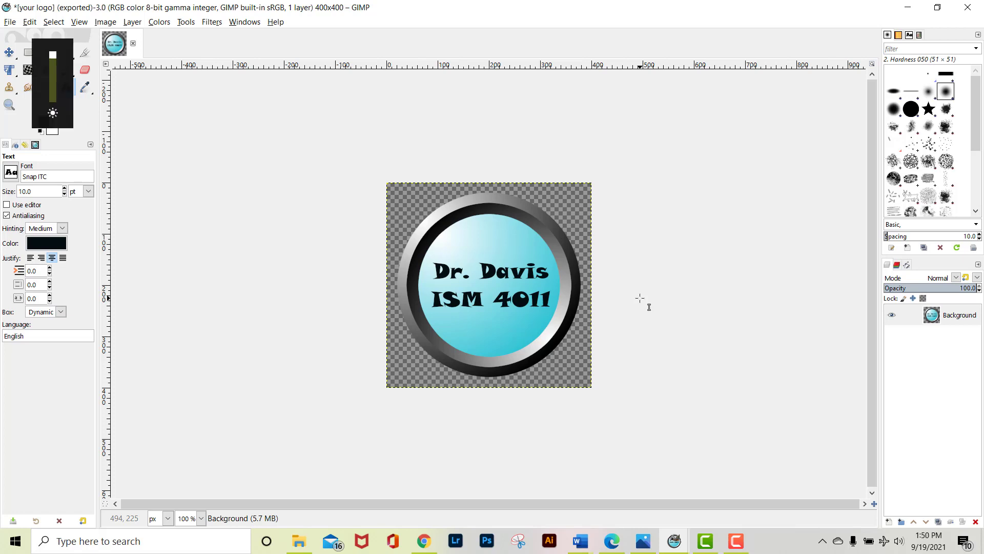